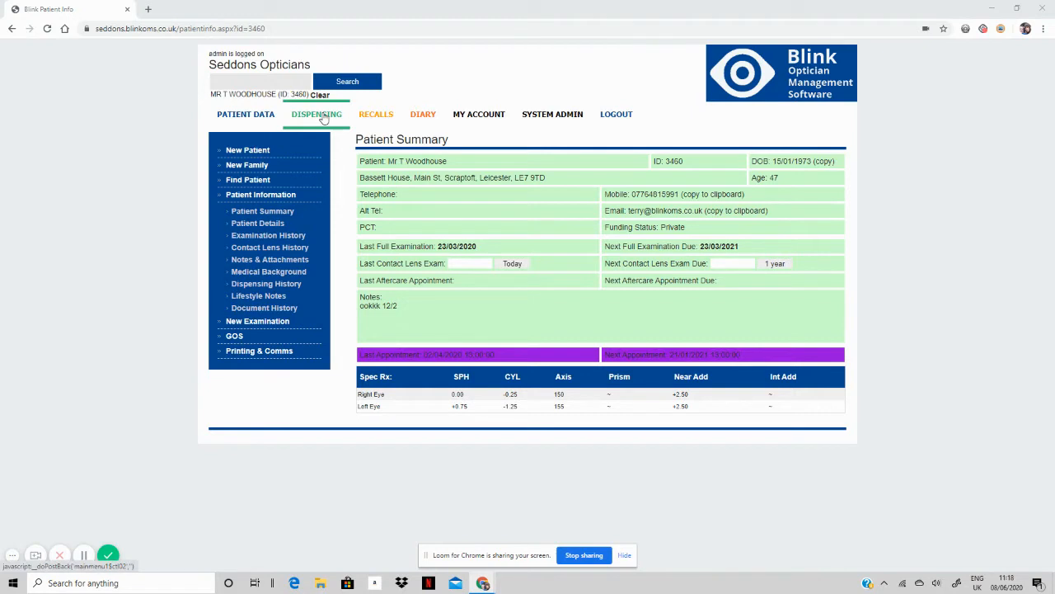
Open the Dispensing page for the currently loaded patient.
{"action": "left_click", "coordinate": [323, 118]}
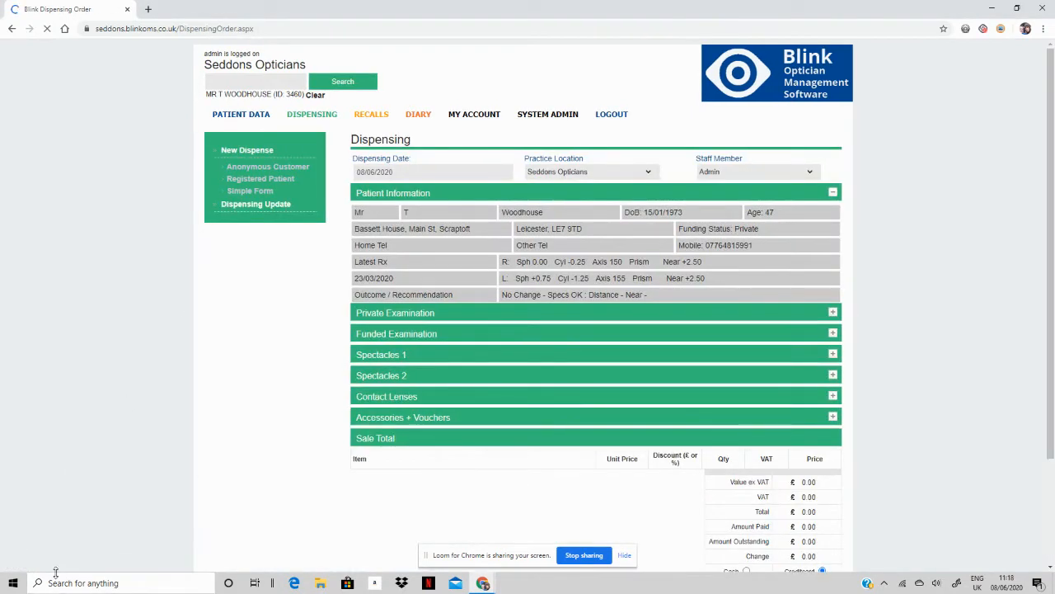
Add NHS Sight Test - GOS1 (£21.31) and place the order with receipt and lab-summary printing off.
{"action": "mouse_move", "coordinate": [75, 522]}
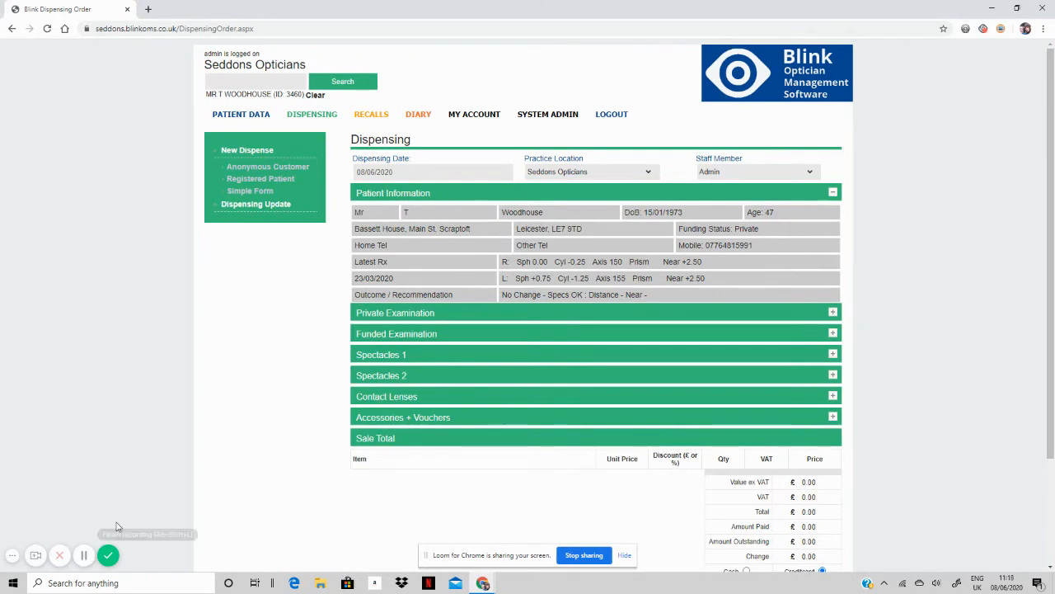
{"action": "left_click", "coordinate": [415, 338]}
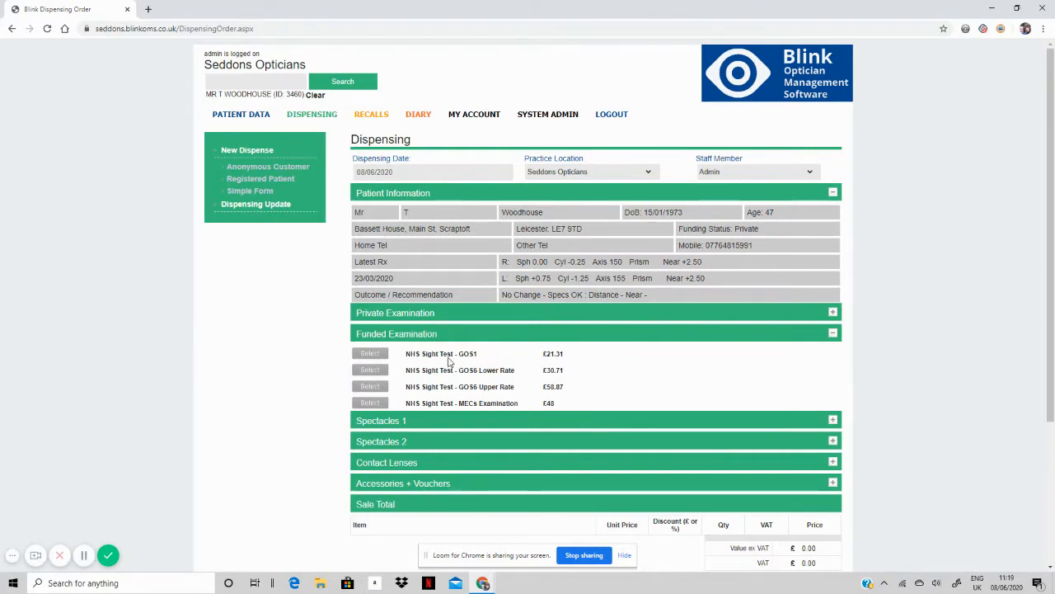
{"action": "left_click", "coordinate": [369, 356]}
{"action": "scroll", "coordinate": [371, 362], "scroll_direction": "down", "scroll_amount": 3}
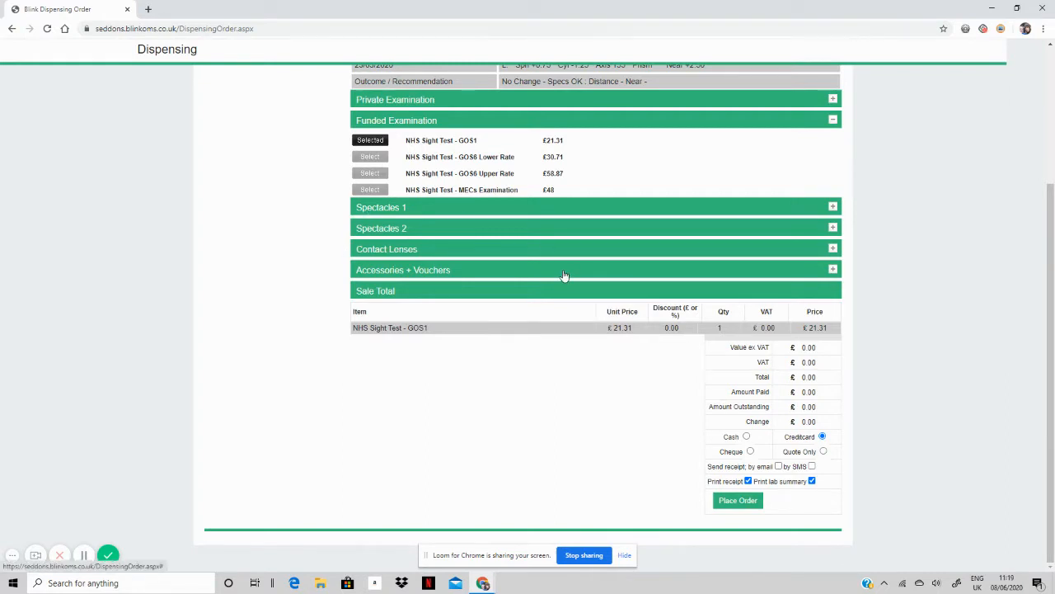
{"action": "left_click", "coordinate": [812, 480]}
{"action": "left_click", "coordinate": [748, 481]}
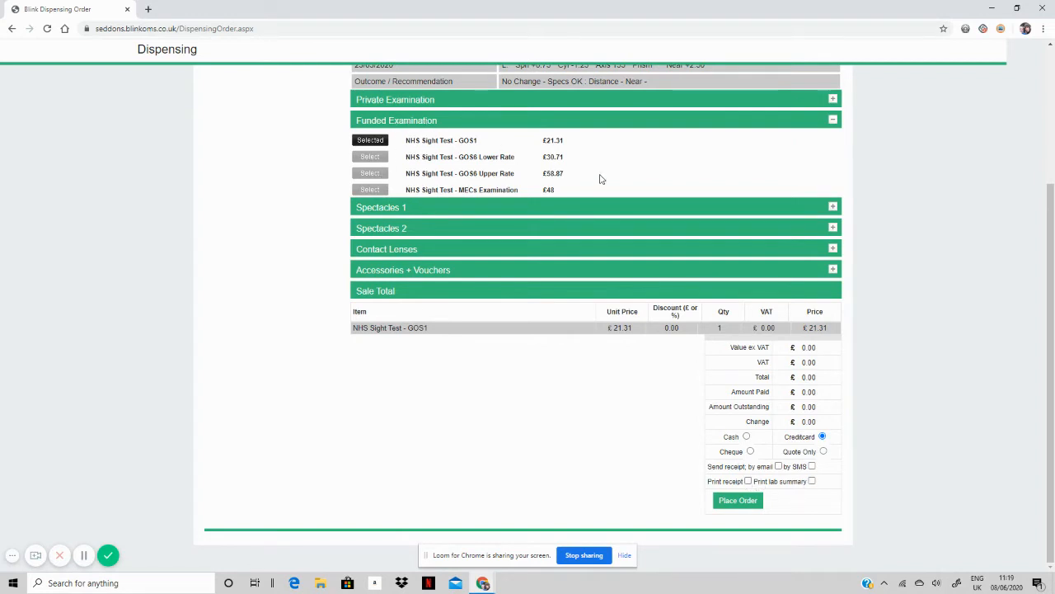
{"action": "left_click", "coordinate": [738, 501]}
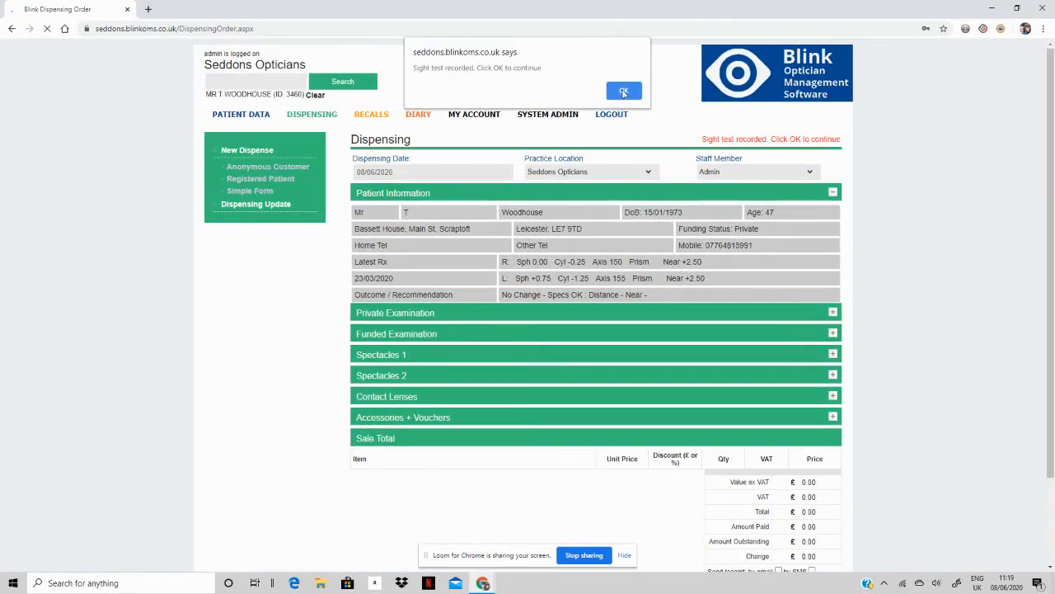
Acknowledge 'Sight test recorded', then open the GOS1 form from the GOS menu and close it.
{"action": "left_click", "coordinate": [626, 93]}
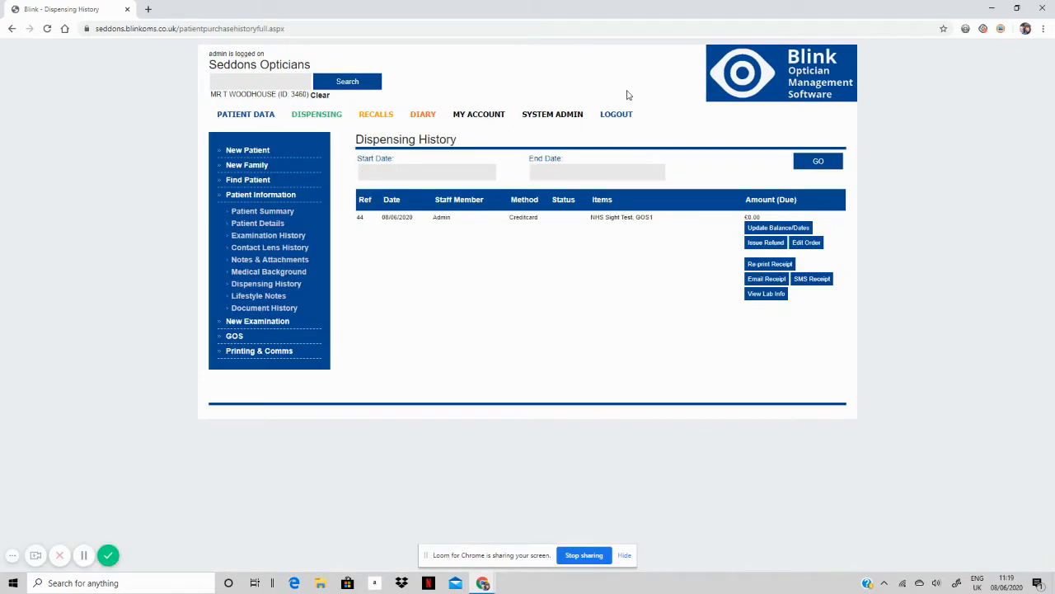
{"action": "left_click", "coordinate": [241, 336]}
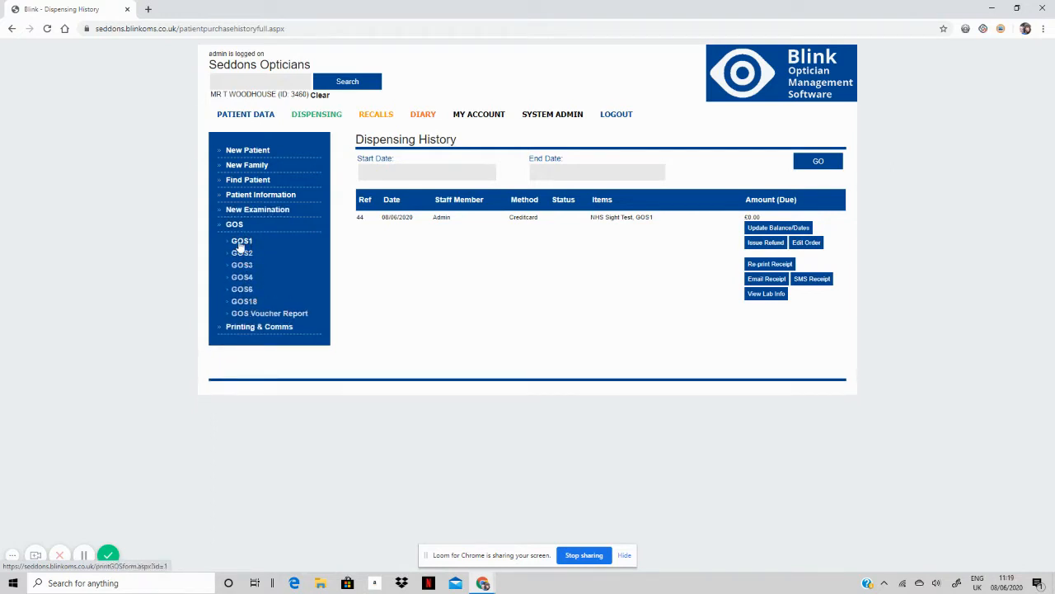
{"action": "left_click", "coordinate": [240, 244]}
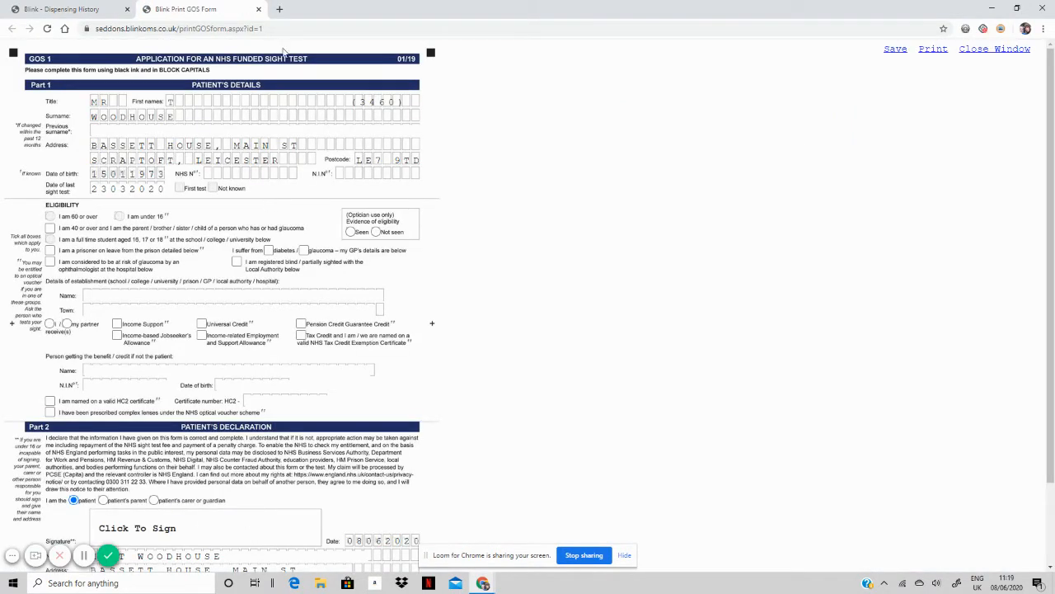
{"action": "left_click", "coordinate": [259, 10]}
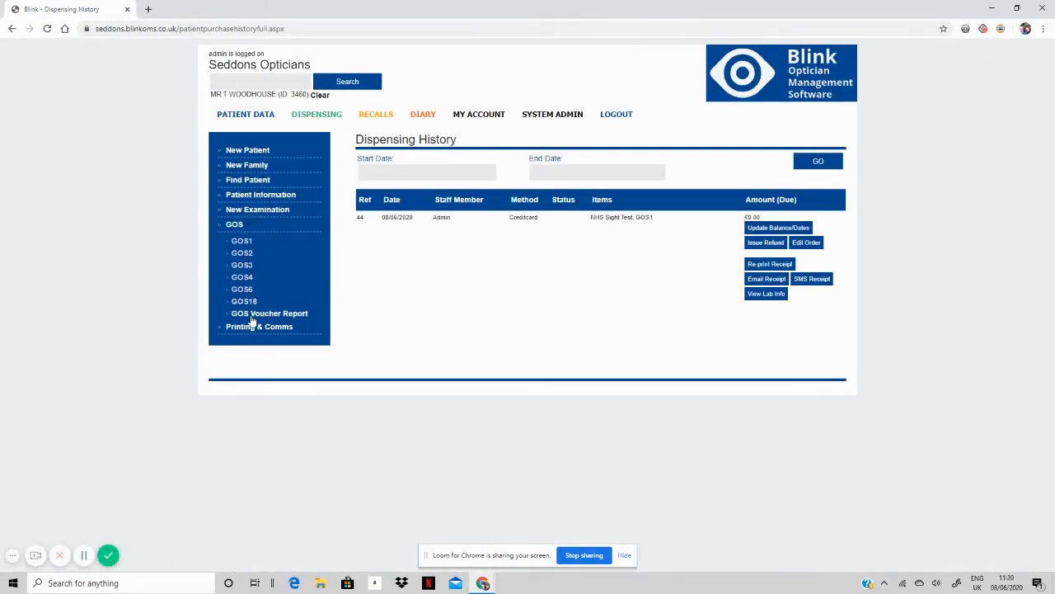
Open the GOS Voucher Report and launch the GOS1 form from the voucher row.
{"action": "left_click", "coordinate": [284, 315]}
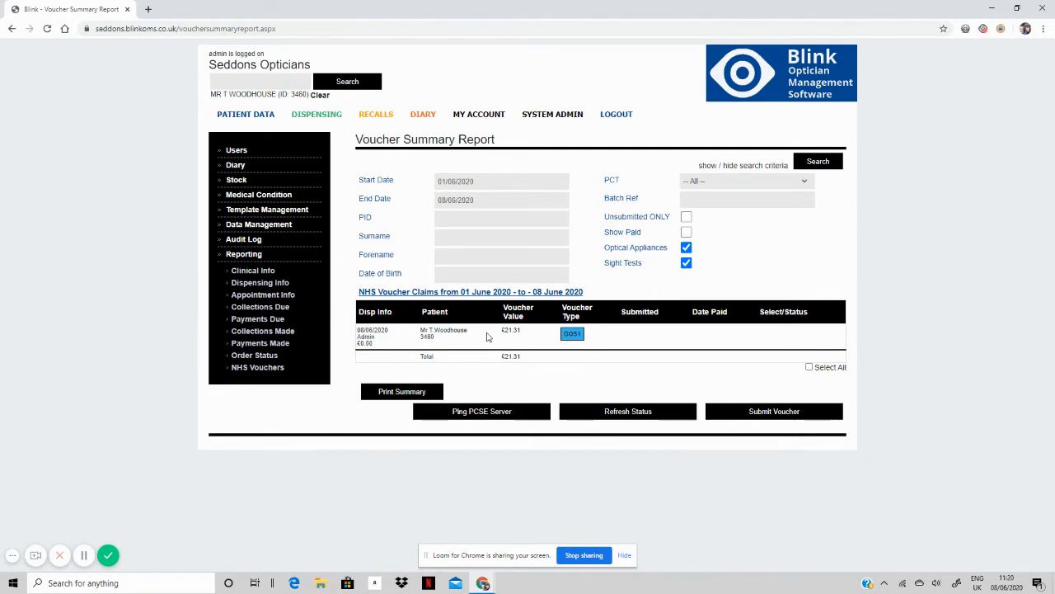
{"action": "left_click", "coordinate": [572, 334]}
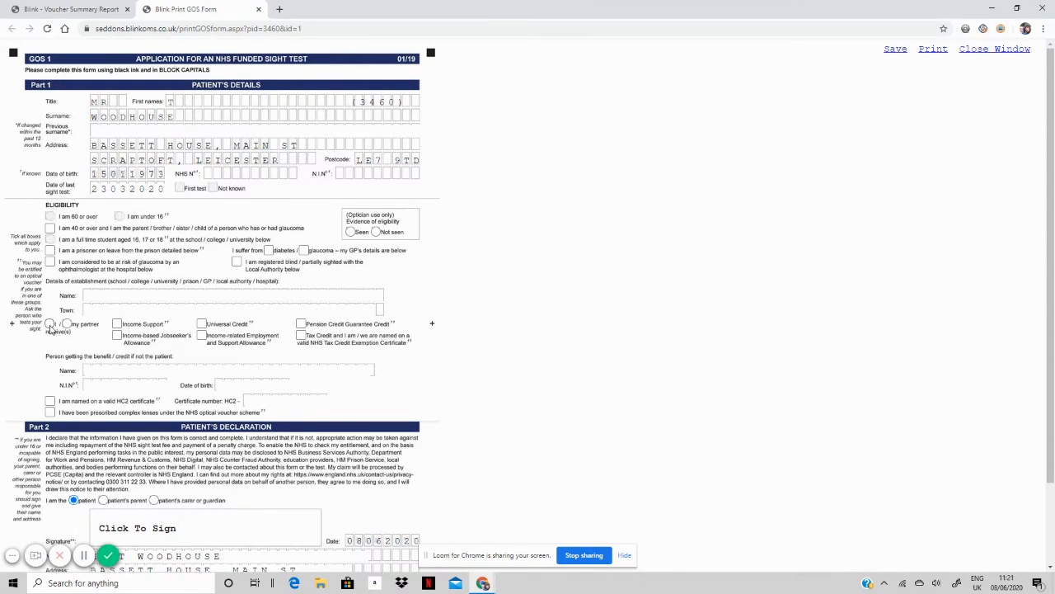
Declare Universal Credit as the qualifying benefit with eligibility evidence marked Seen.
{"action": "left_click", "coordinate": [50, 324]}
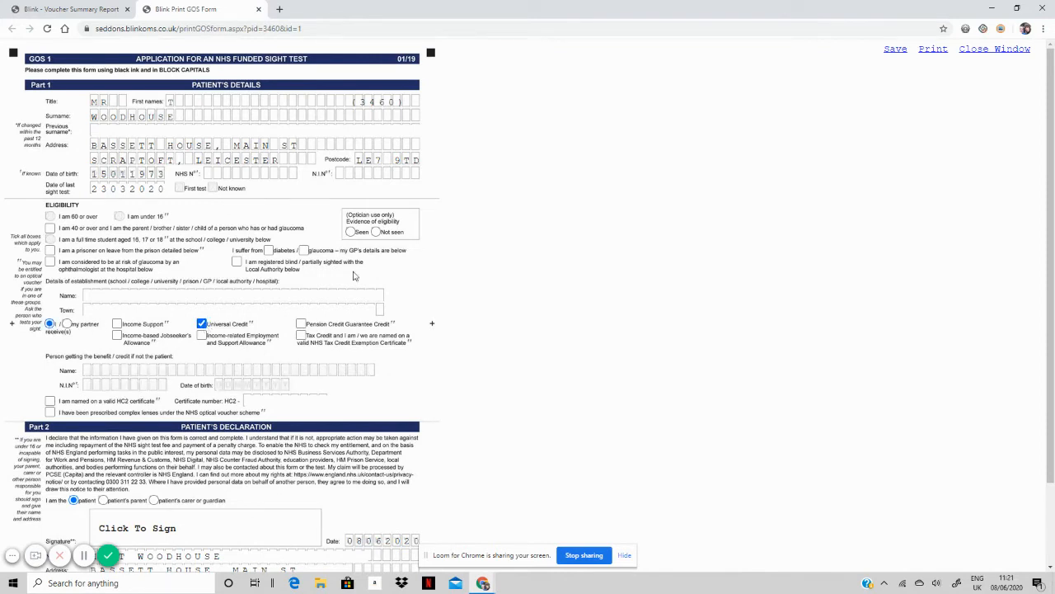
{"action": "left_click", "coordinate": [353, 233]}
{"action": "left_click", "coordinate": [378, 234]}
{"action": "left_click", "coordinate": [352, 235]}
Keep the patient as declarant and bring up the patient's signature pad.
{"action": "scroll", "coordinate": [266, 312], "scroll_direction": "down", "scroll_amount": 1}
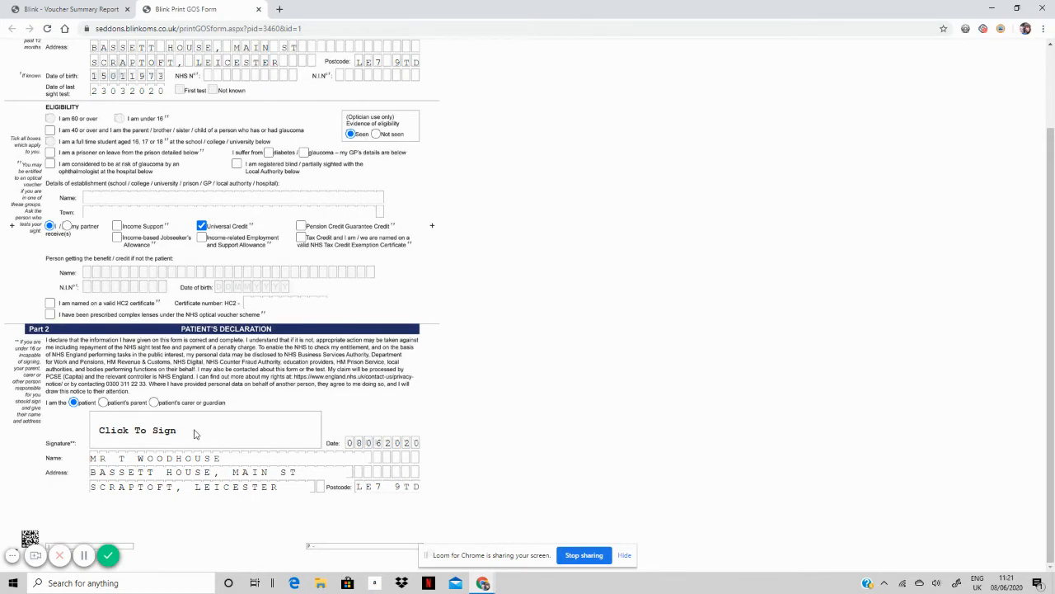
{"action": "left_click", "coordinate": [103, 403]}
{"action": "left_click", "coordinate": [153, 402]}
{"action": "left_click_drag", "start_coordinate": [131, 477], "coordinate": [184, 476]}
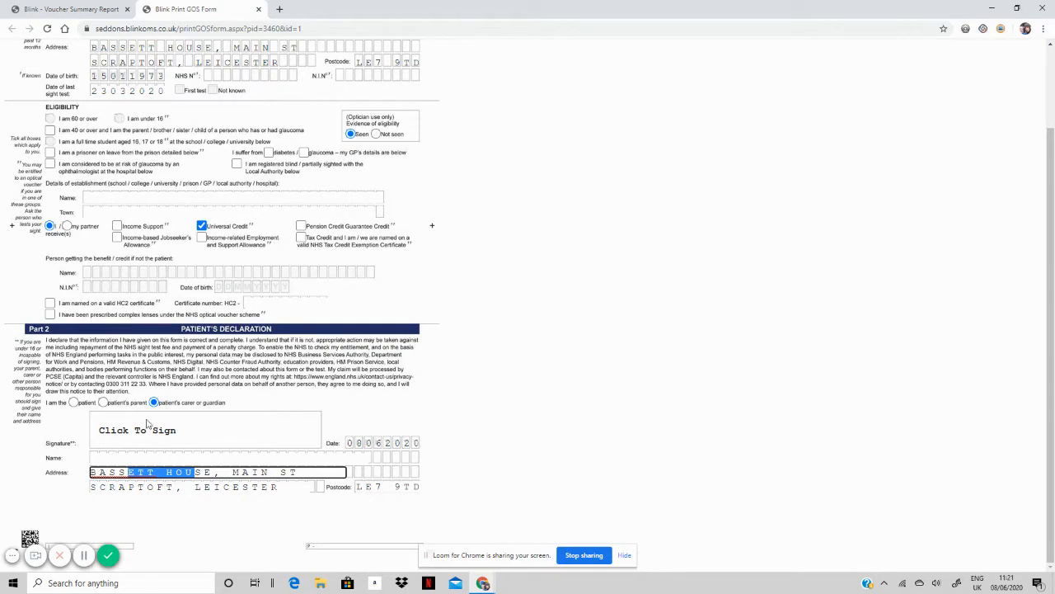
{"action": "left_click", "coordinate": [73, 403]}
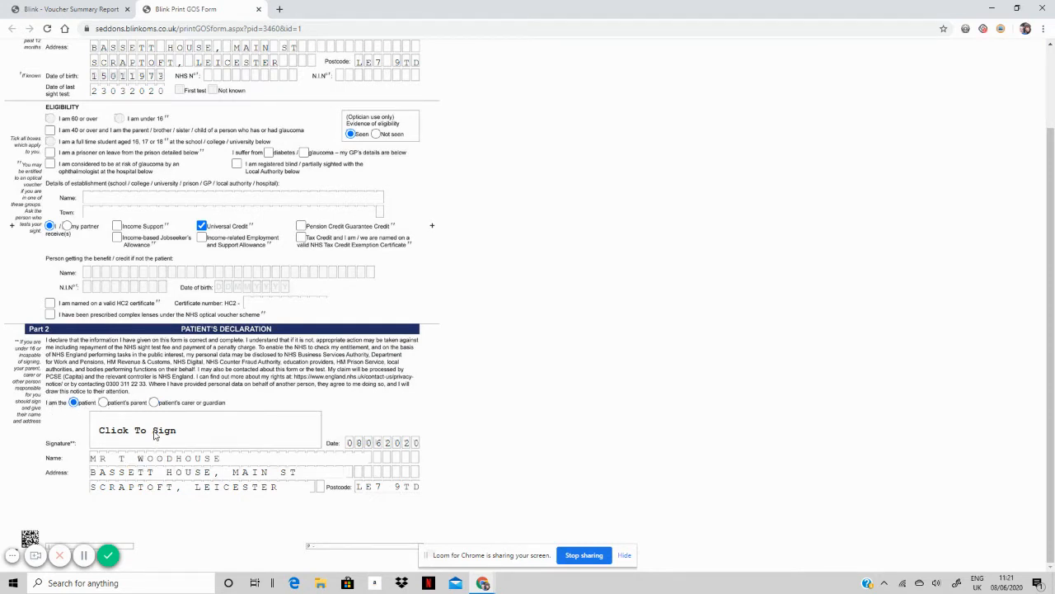
{"action": "left_click", "coordinate": [155, 436]}
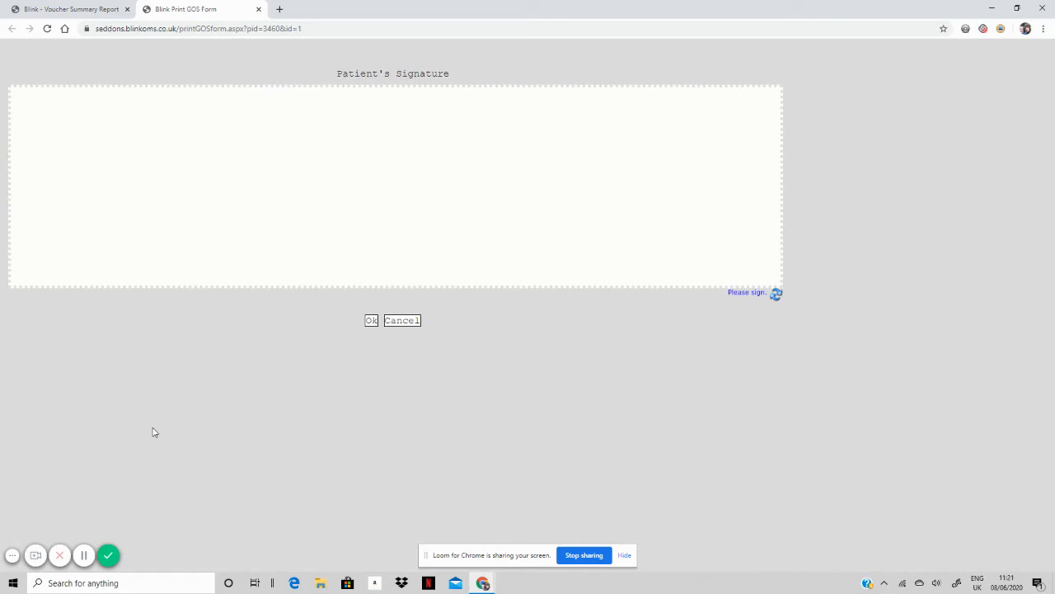
Draw the patient's signature on the pad, redoing it once, and accept it.
{"action": "left_click", "coordinate": [184, 274]}
{"action": "mouse_move", "coordinate": [183, 137]}
{"action": "left_mouse_down"}
{"action": "mouse_move", "coordinate": [327, 137]}
{"action": "mouse_move", "coordinate": [348, 181]}
{"action": "mouse_move", "coordinate": [540, 141]}
{"action": "mouse_move", "coordinate": [307, 206]}
{"action": "mouse_move", "coordinate": [471, 168]}
{"action": "mouse_move", "coordinate": [153, 167]}
{"action": "mouse_move", "coordinate": [346, 213]}
{"action": "mouse_move", "coordinate": [472, 214]}
{"action": "left_mouse_up"}
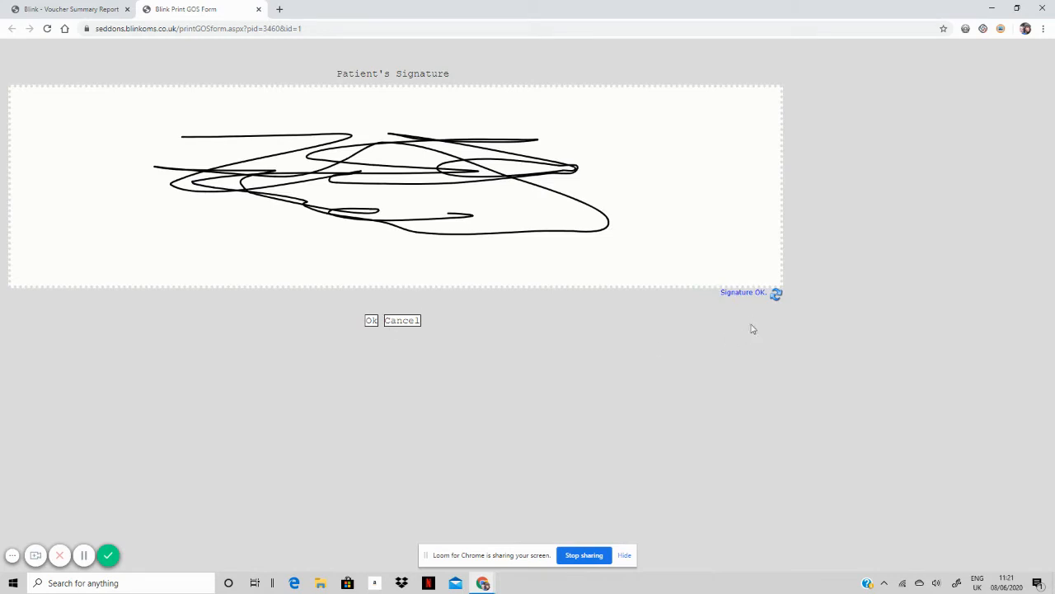
{"action": "left_click", "coordinate": [775, 294]}
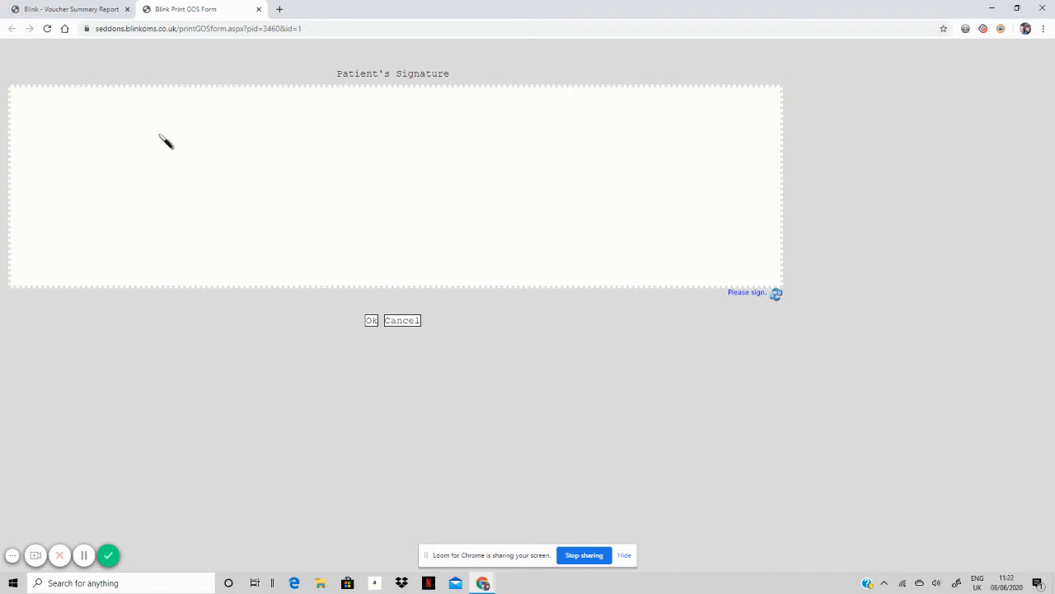
{"action": "mouse_move", "coordinate": [163, 137]}
{"action": "left_mouse_down"}
{"action": "mouse_move", "coordinate": [201, 177]}
{"action": "mouse_move", "coordinate": [306, 141]}
{"action": "mouse_move", "coordinate": [230, 182]}
{"action": "left_mouse_up"}
{"action": "mouse_move", "coordinate": [387, 154]}
{"action": "left_mouse_down"}
{"action": "mouse_move", "coordinate": [446, 203]}
{"action": "mouse_move", "coordinate": [541, 227]}
{"action": "mouse_move", "coordinate": [610, 171]}
{"action": "mouse_move", "coordinate": [665, 229]}
{"action": "mouse_move", "coordinate": [766, 189]}
{"action": "mouse_move", "coordinate": [745, 234]}
{"action": "left_mouse_up"}
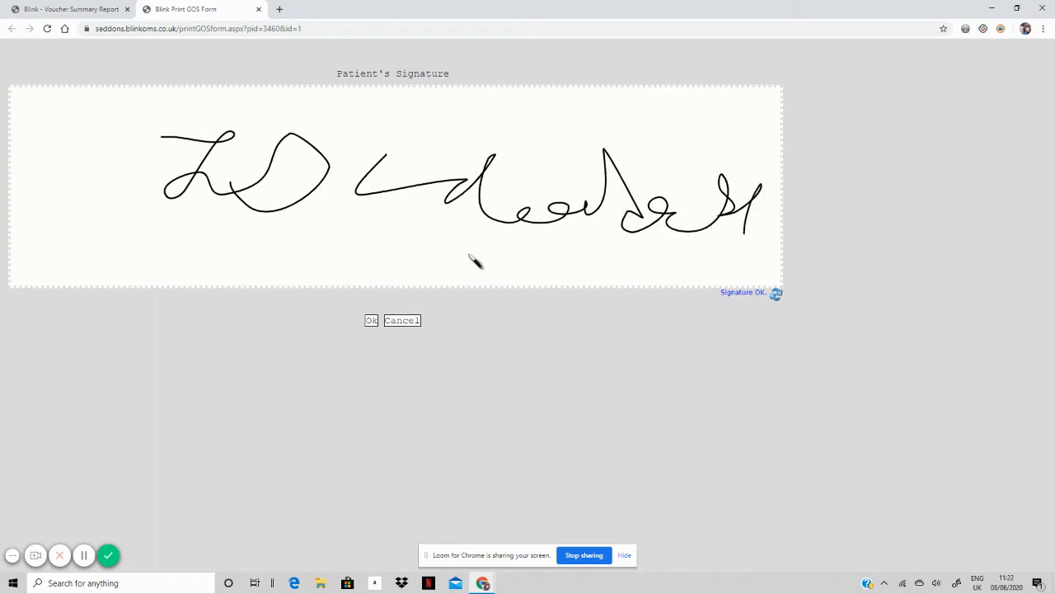
{"action": "left_click", "coordinate": [371, 320]}
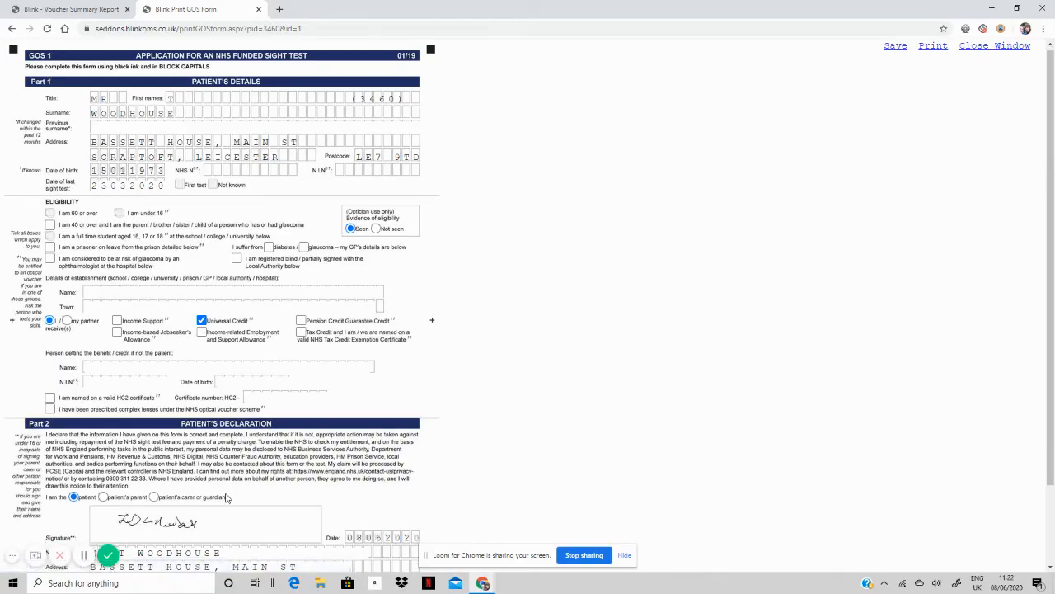
{"action": "scroll", "coordinate": [227, 498], "scroll_direction": "down", "scroll_amount": 1}
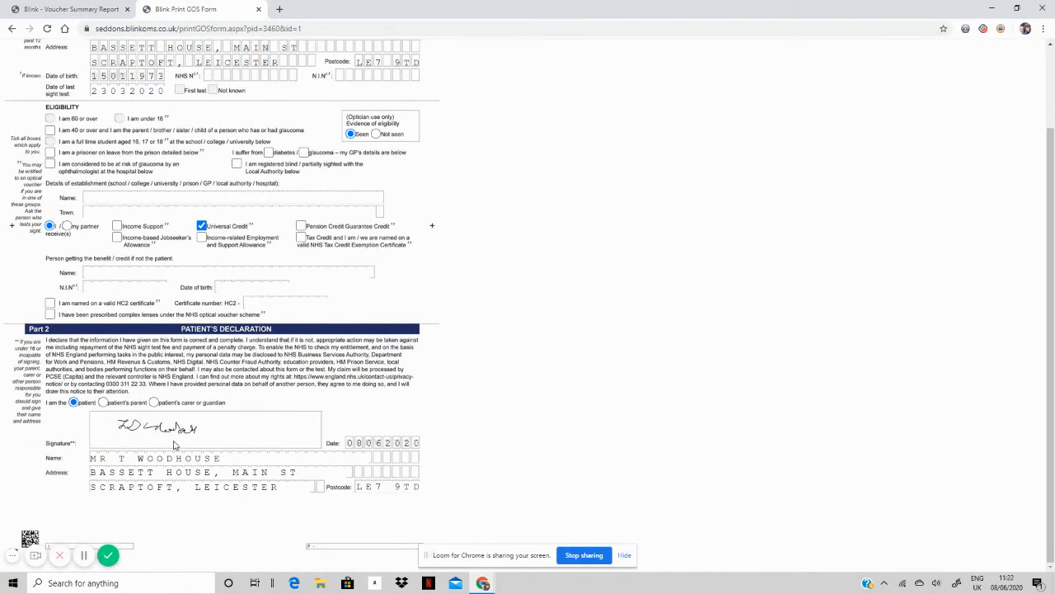
{"action": "scroll", "coordinate": [208, 343], "scroll_direction": "up", "scroll_amount": 1}
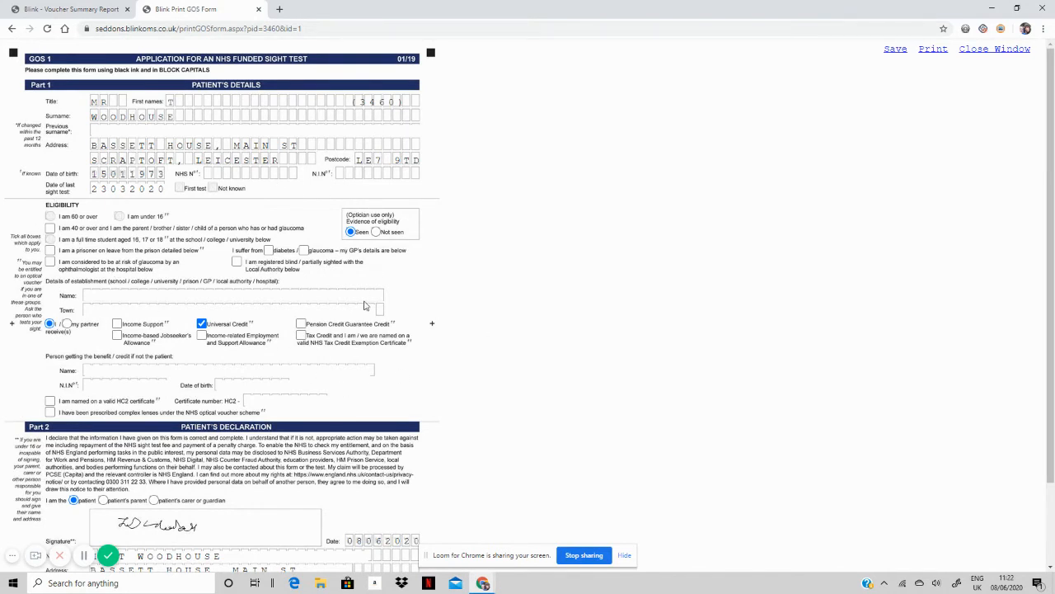
Save the signed GOS1 front, dismiss the saved alert and close the form tab.
{"action": "left_click", "coordinate": [895, 50]}
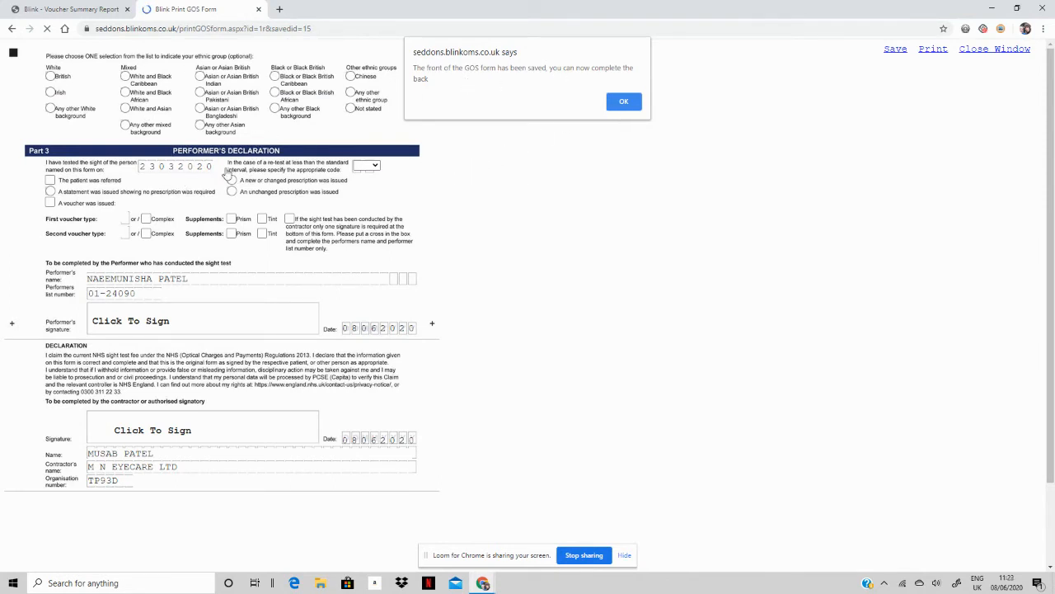
{"action": "left_click", "coordinate": [624, 103]}
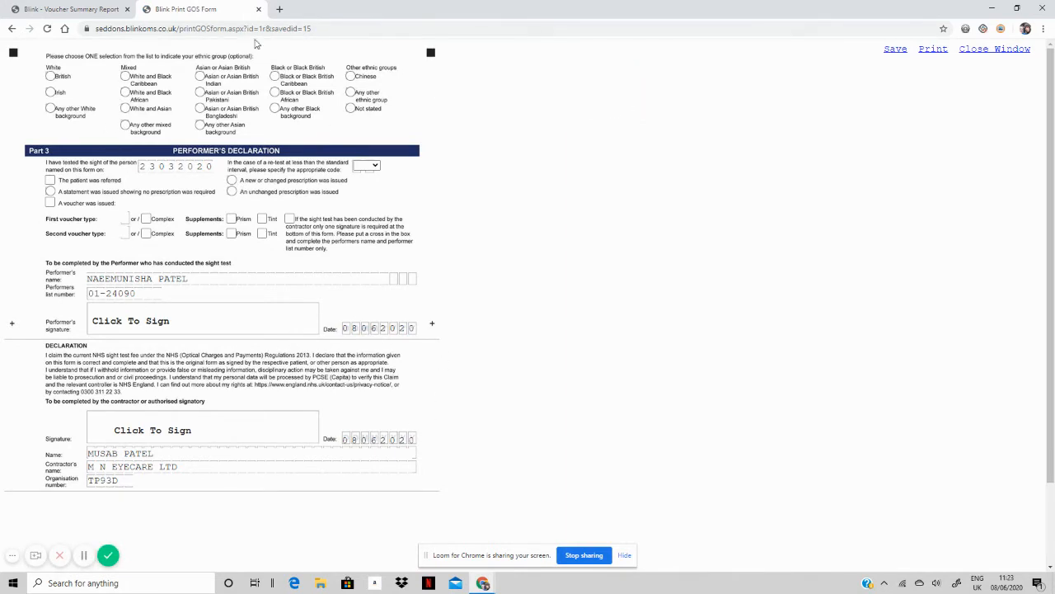
{"action": "left_click", "coordinate": [259, 10]}
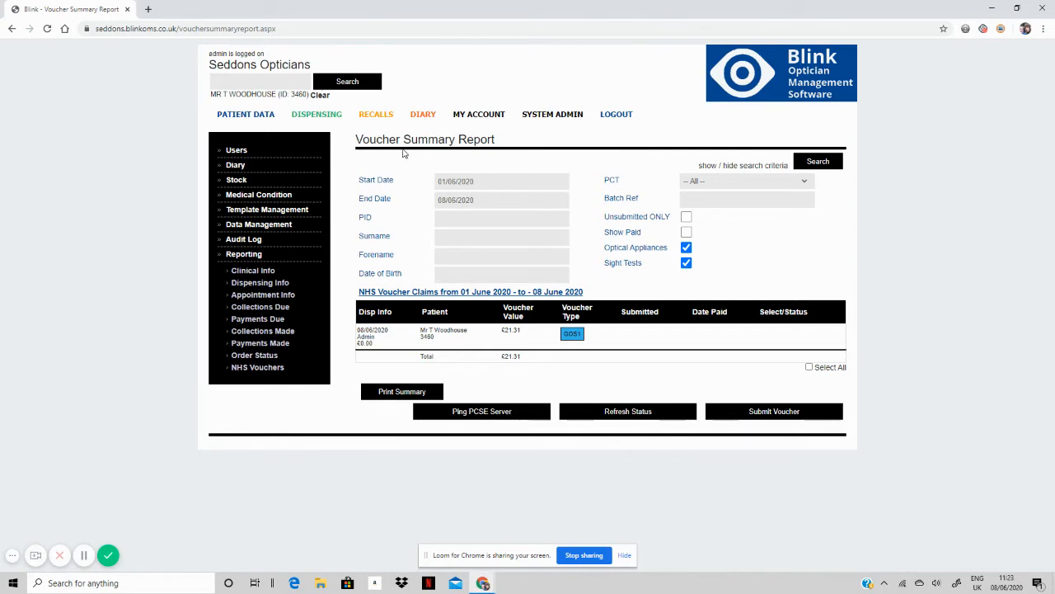
{"action": "left_click", "coordinate": [820, 162]}
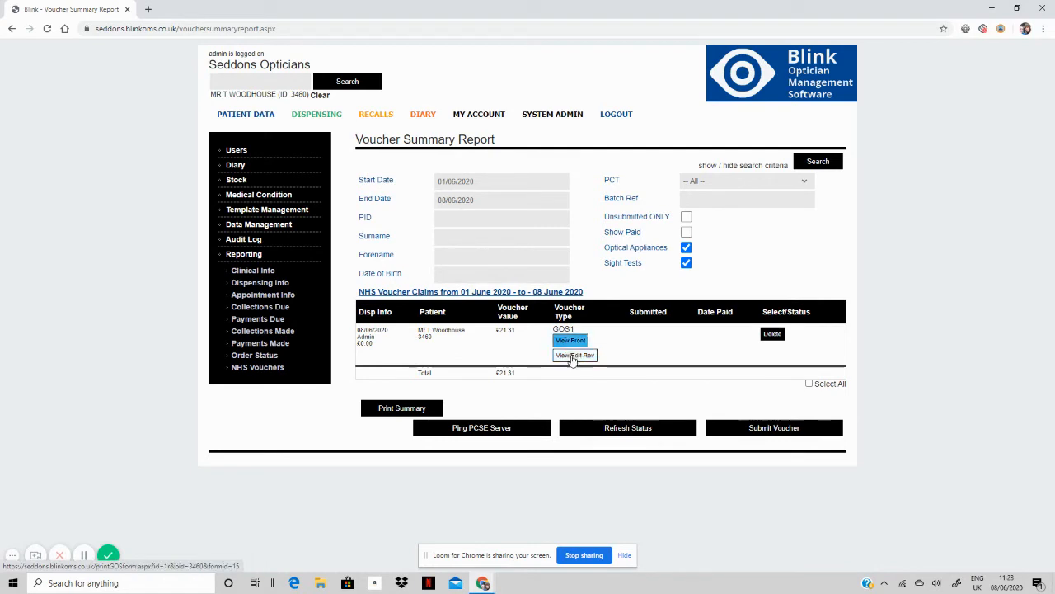
{"action": "left_click", "coordinate": [574, 353]}
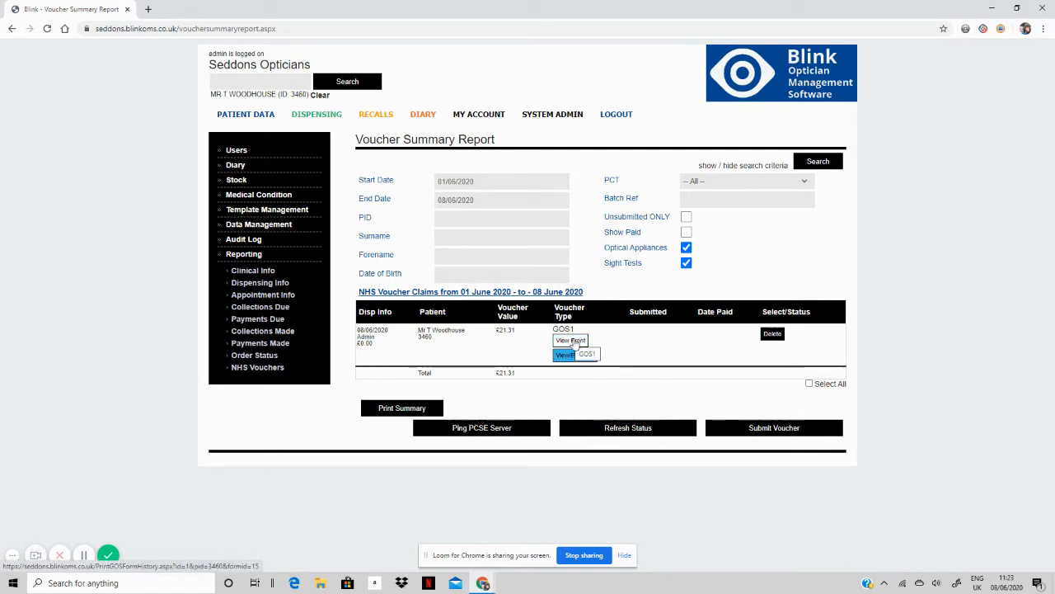
{"action": "left_click", "coordinate": [572, 342]}
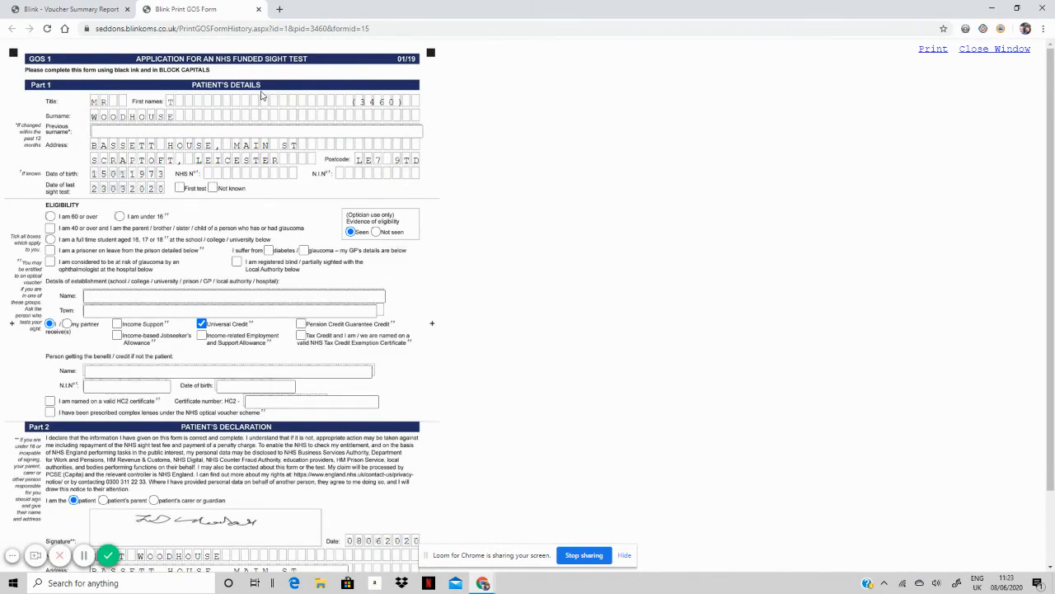
{"action": "left_click", "coordinate": [259, 9]}
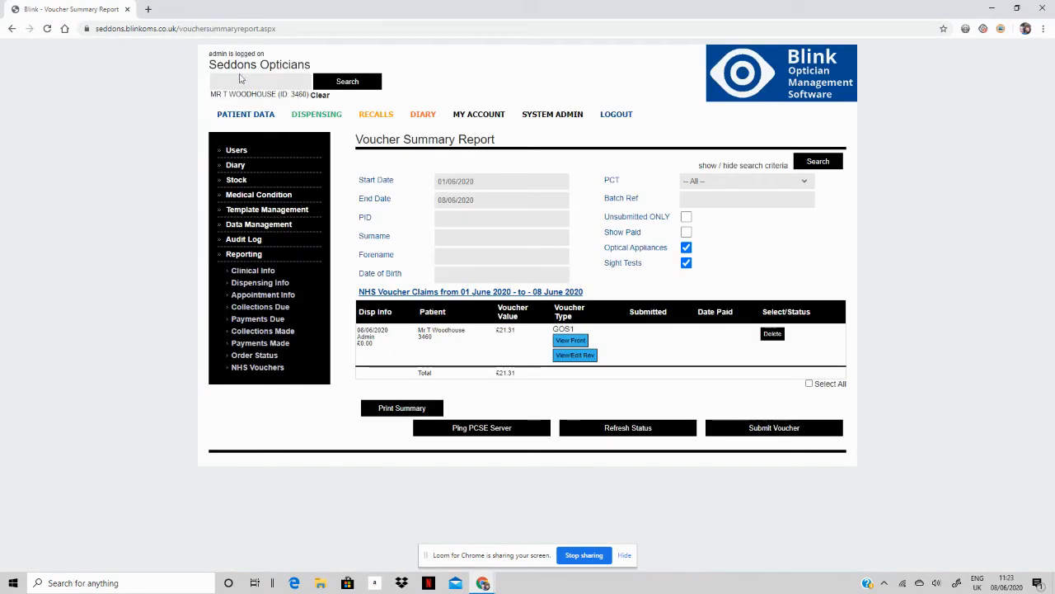
{"action": "left_click", "coordinate": [584, 361]}
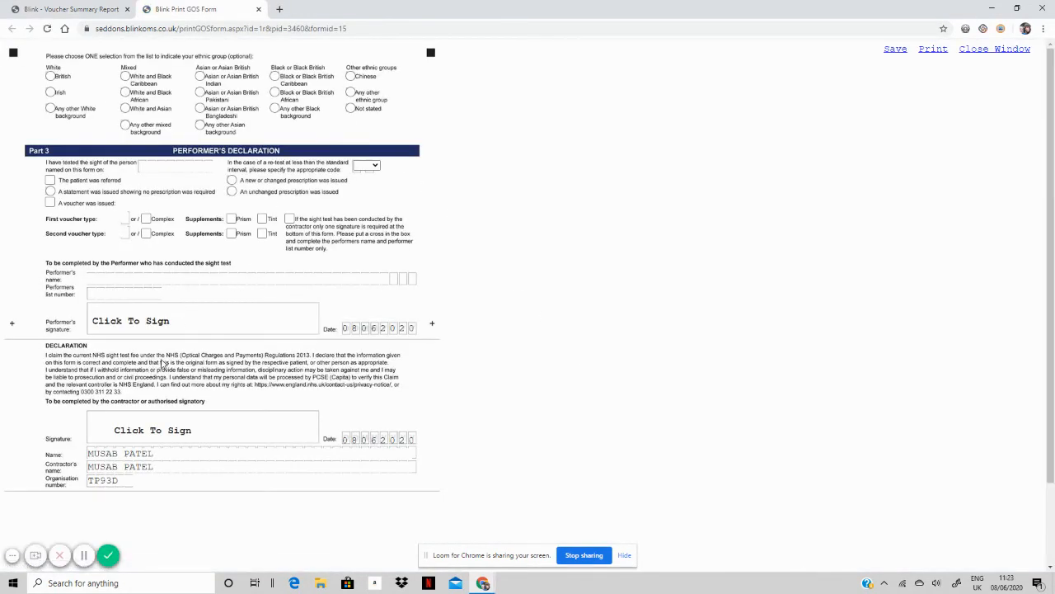
{"action": "left_click", "coordinate": [259, 10]}
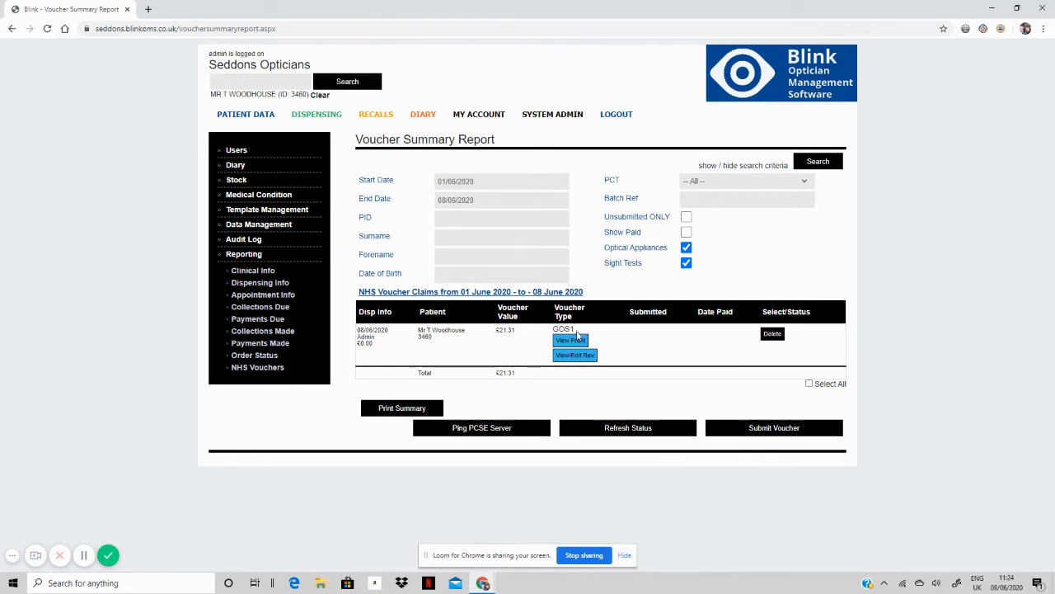
On the GOS1 reverse, select British, enter sight-test date 06062020 and attempt saving.
{"action": "left_click", "coordinate": [572, 355]}
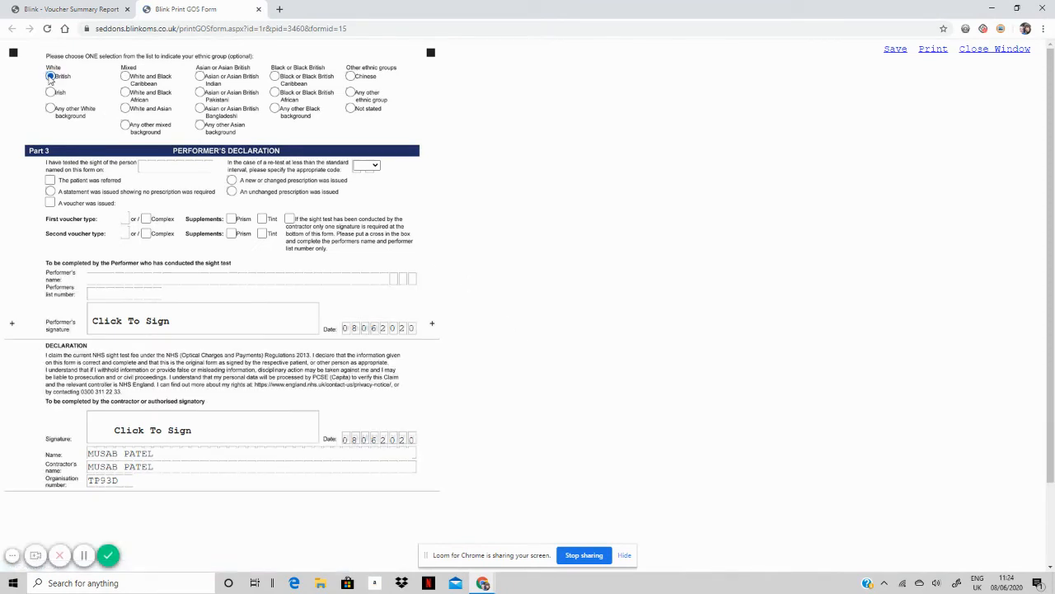
{"action": "left_click", "coordinate": [50, 77]}
{"action": "left_click", "coordinate": [152, 168]}
{"action": "left_click", "coordinate": [894, 51]}
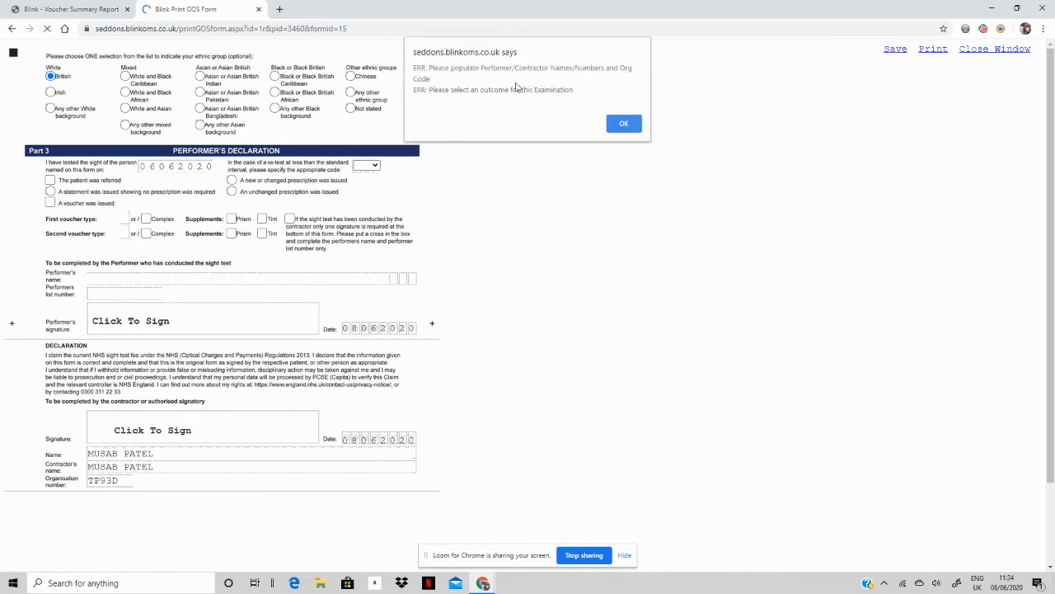
{"action": "left_click", "coordinate": [624, 123]}
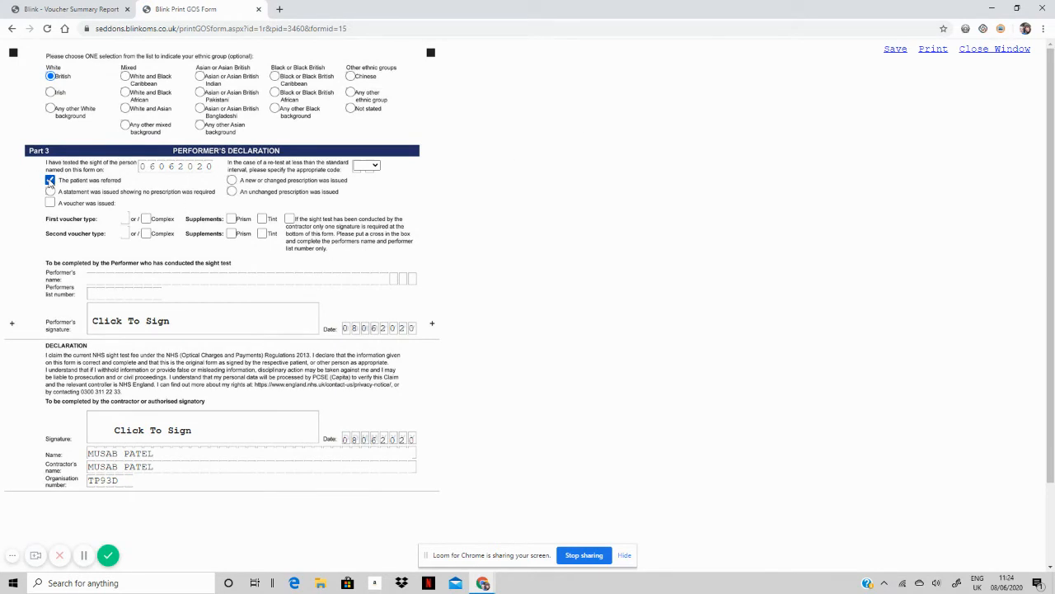
Enter the performer's name and list number, then bring up the performer signature pad.
{"action": "left_click", "coordinate": [112, 280]}
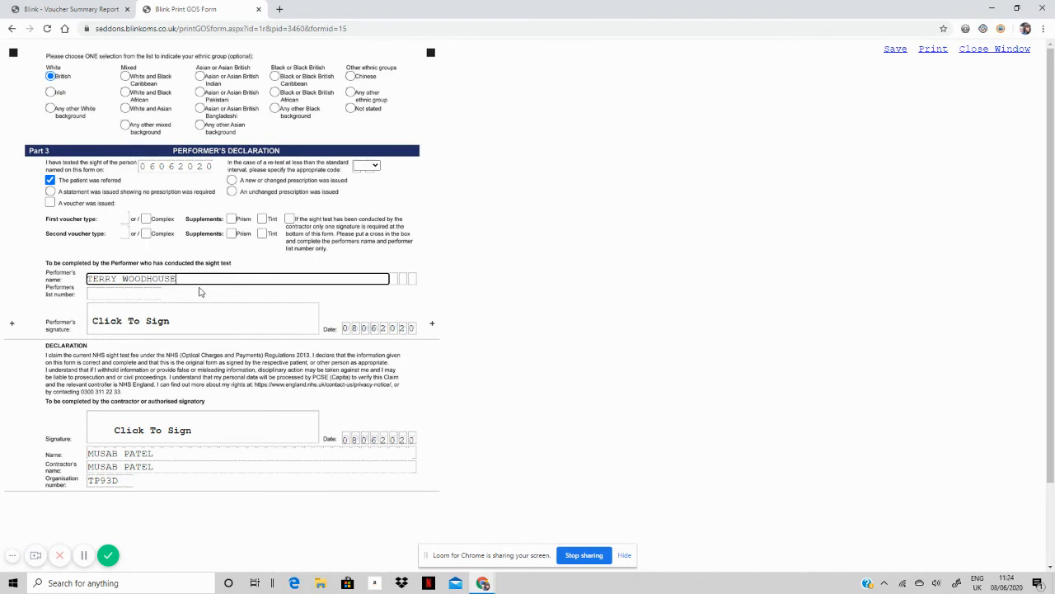
{"action": "left_click", "coordinate": [95, 299]}
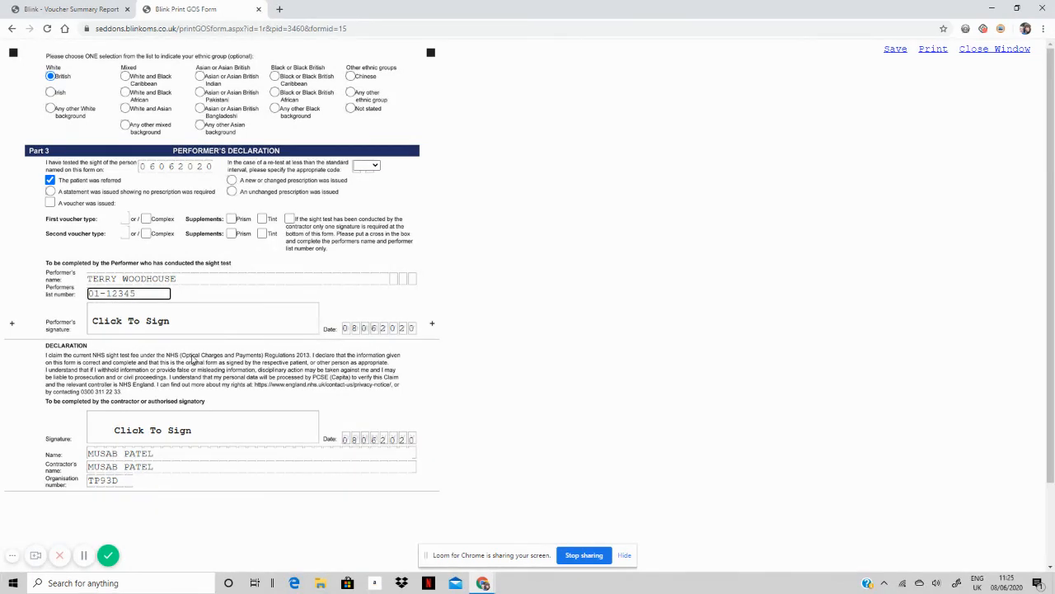
{"action": "left_click", "coordinate": [153, 324]}
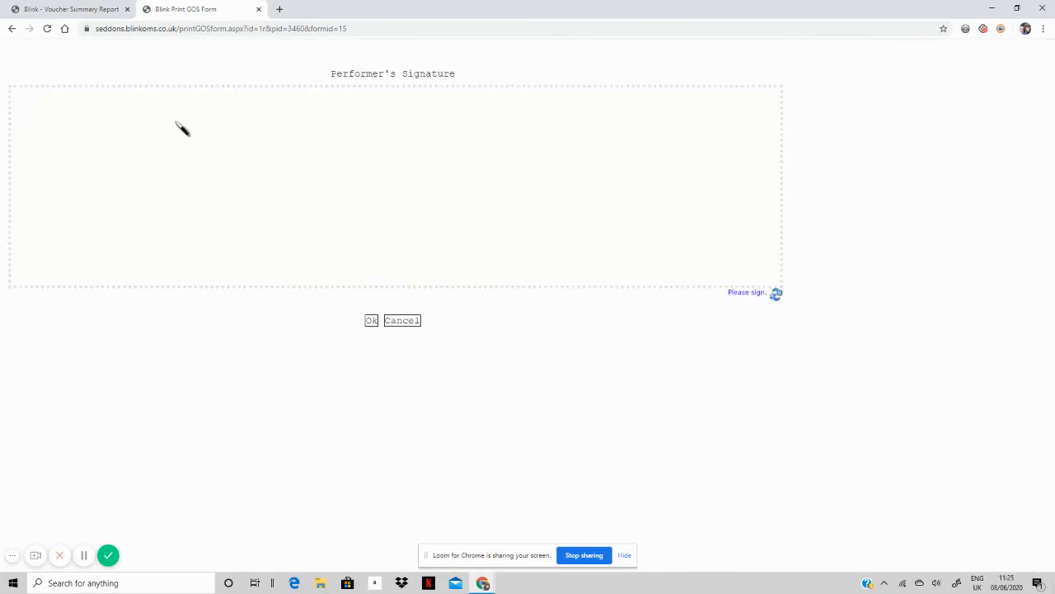
Sign the performer and contractor declarations and try saving, refused for a missing retest code.
{"action": "mouse_move", "coordinate": [163, 131]}
{"action": "left_mouse_down"}
{"action": "mouse_move", "coordinate": [227, 191]}
{"action": "mouse_move", "coordinate": [546, 160]}
{"action": "mouse_move", "coordinate": [483, 202]}
{"action": "mouse_move", "coordinate": [428, 216]}
{"action": "left_mouse_up"}
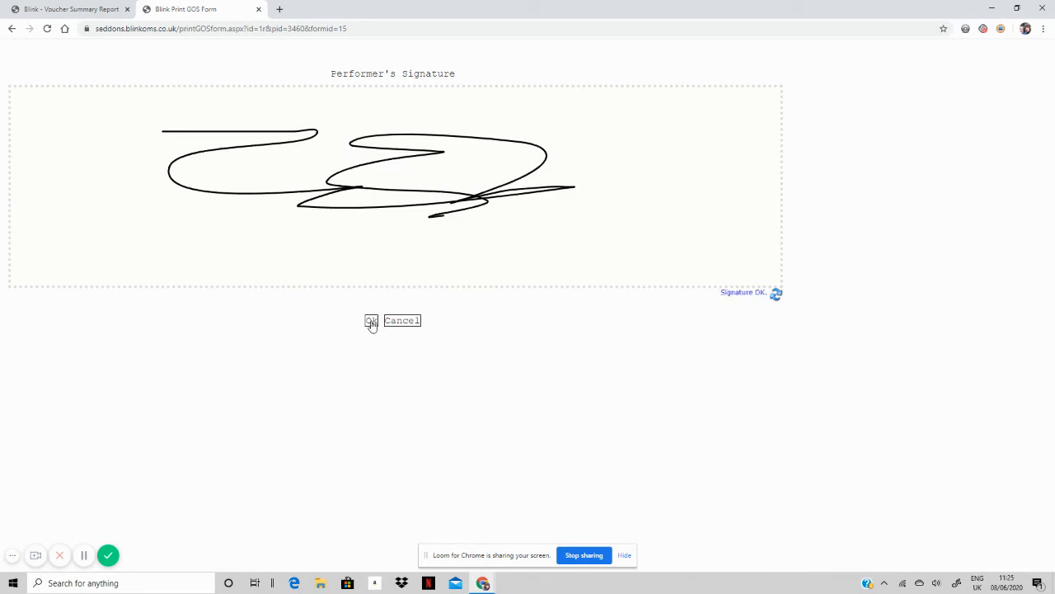
{"action": "left_click", "coordinate": [372, 321]}
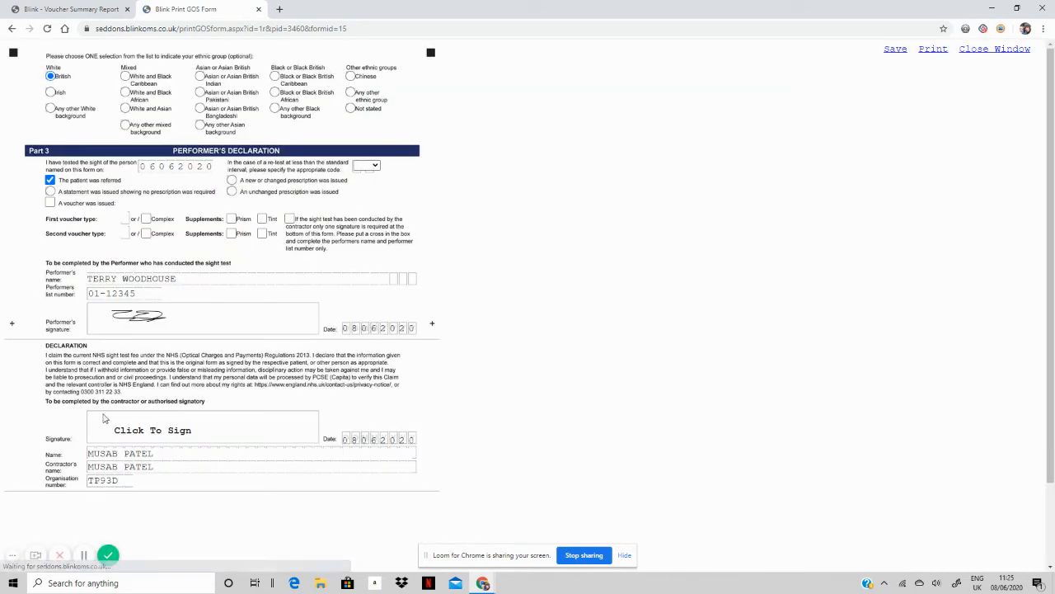
{"action": "left_click", "coordinate": [155, 432]}
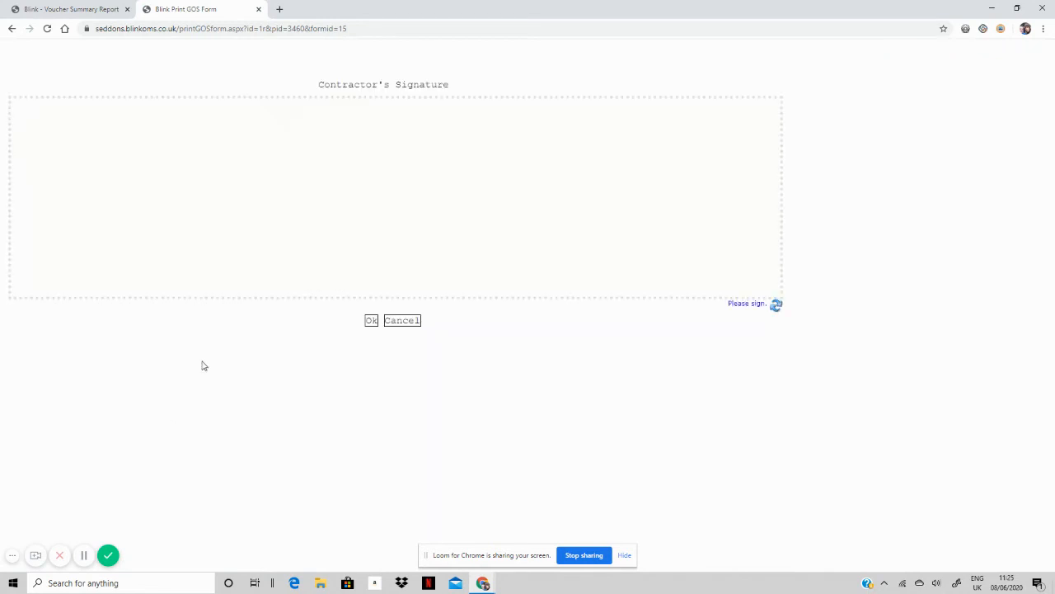
{"action": "mouse_move", "coordinate": [220, 154]}
{"action": "left_mouse_down"}
{"action": "mouse_move", "coordinate": [325, 156]}
{"action": "mouse_move", "coordinate": [454, 233]}
{"action": "mouse_move", "coordinate": [687, 207]}
{"action": "left_mouse_up"}
{"action": "left_click_drag", "start_coordinate": [577, 158], "coordinate": [363, 189]}
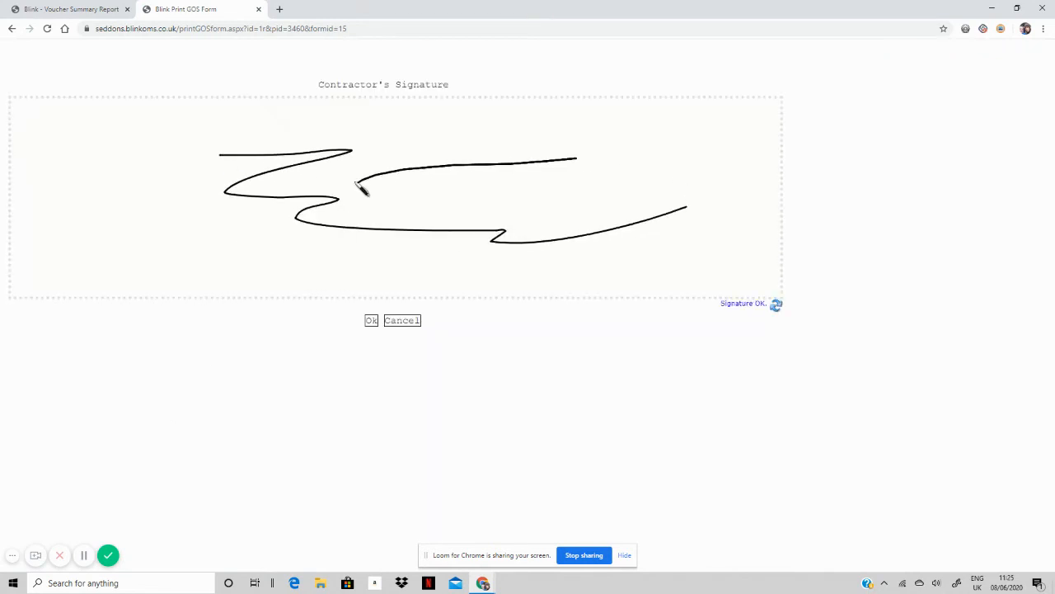
{"action": "left_click", "coordinate": [371, 322]}
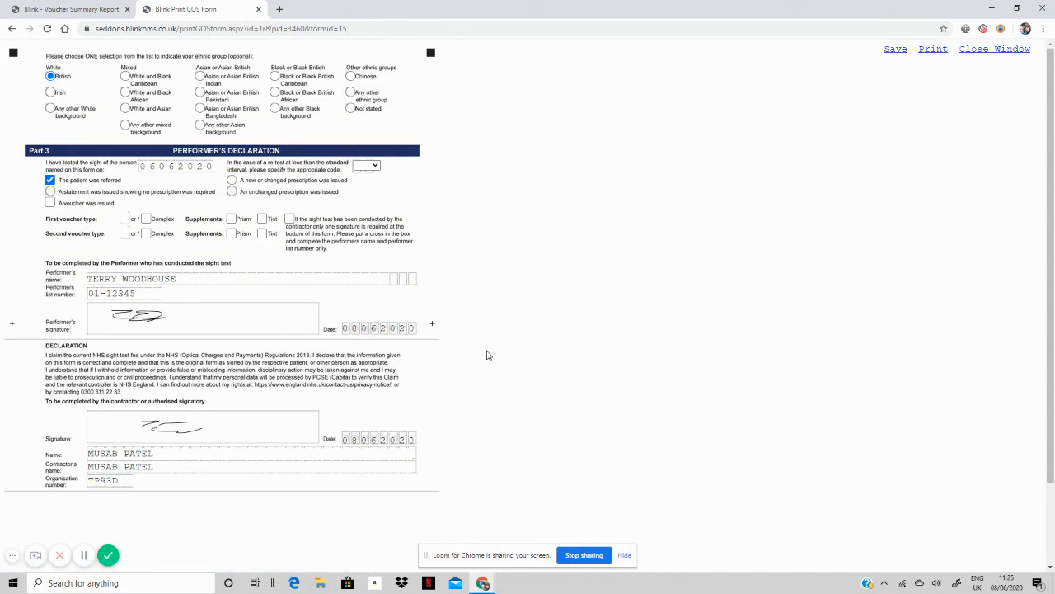
{"action": "left_click", "coordinate": [891, 52]}
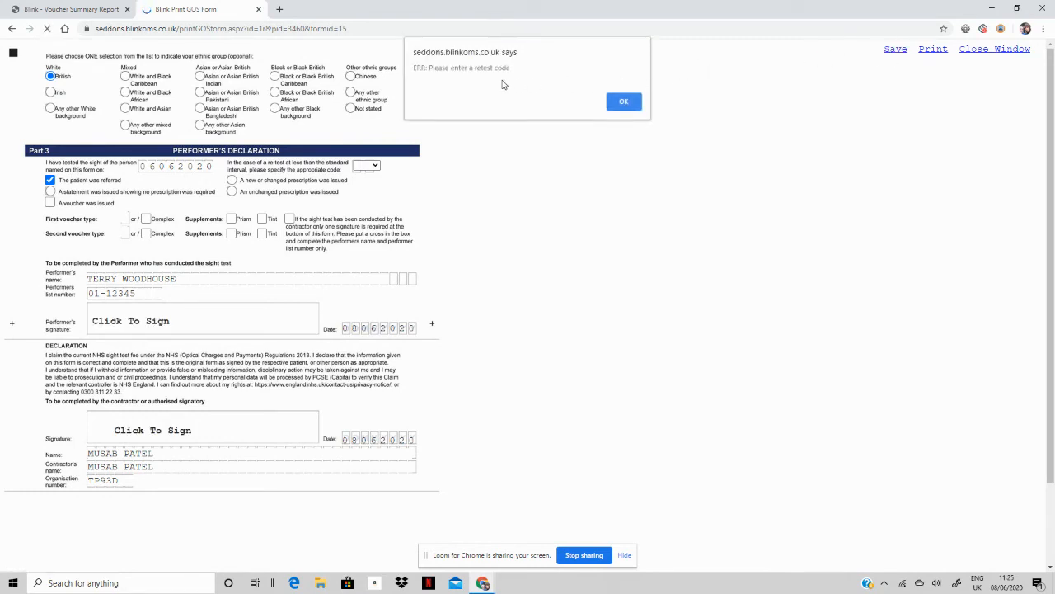
Clear the missing retest code alert and set the retest code to 1.
{"action": "left_click", "coordinate": [634, 104]}
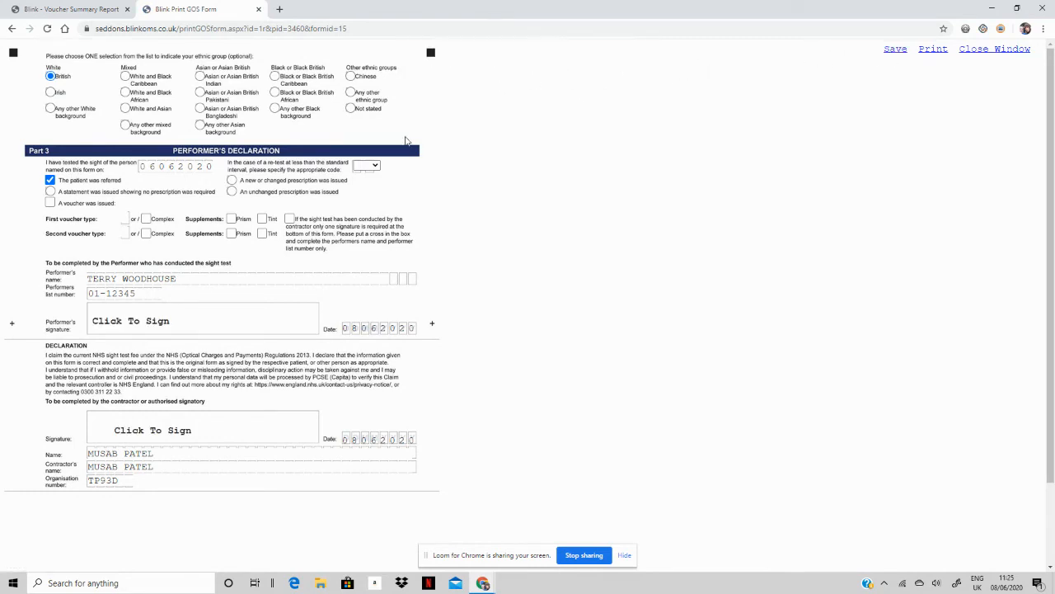
{"action": "left_click", "coordinate": [366, 165]}
{"action": "left_click", "coordinate": [368, 198]}
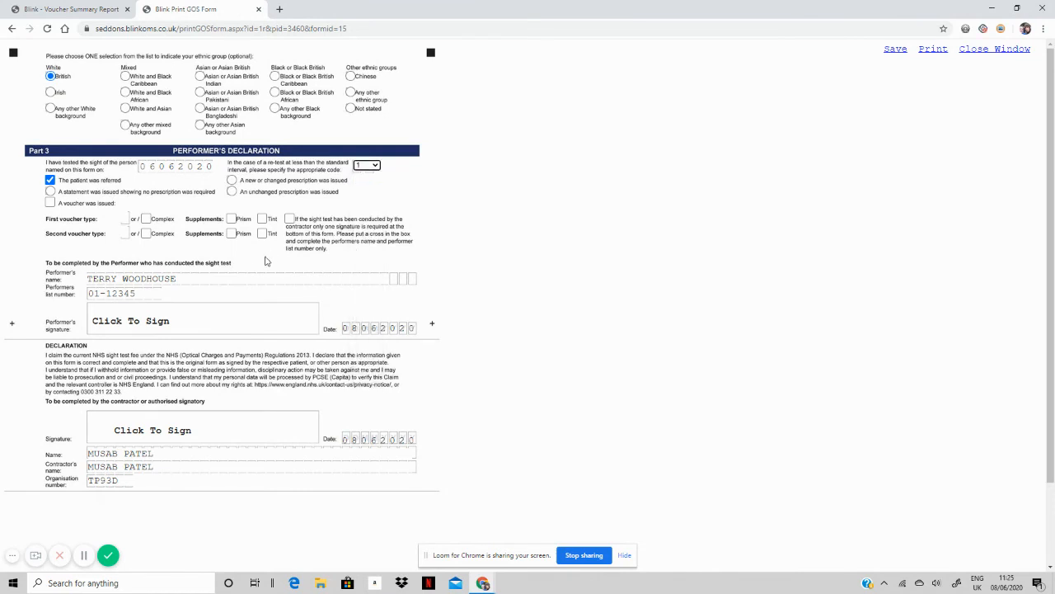
Re-sign the performer and contractor declarations, then save the GOS1 reverse.
{"action": "left_click", "coordinate": [165, 327]}
{"action": "mouse_move", "coordinate": [189, 165]}
{"action": "left_mouse_down"}
{"action": "mouse_move", "coordinate": [384, 214]}
{"action": "mouse_move", "coordinate": [474, 189]}
{"action": "mouse_move", "coordinate": [624, 181]}
{"action": "mouse_move", "coordinate": [605, 174]}
{"action": "left_mouse_up"}
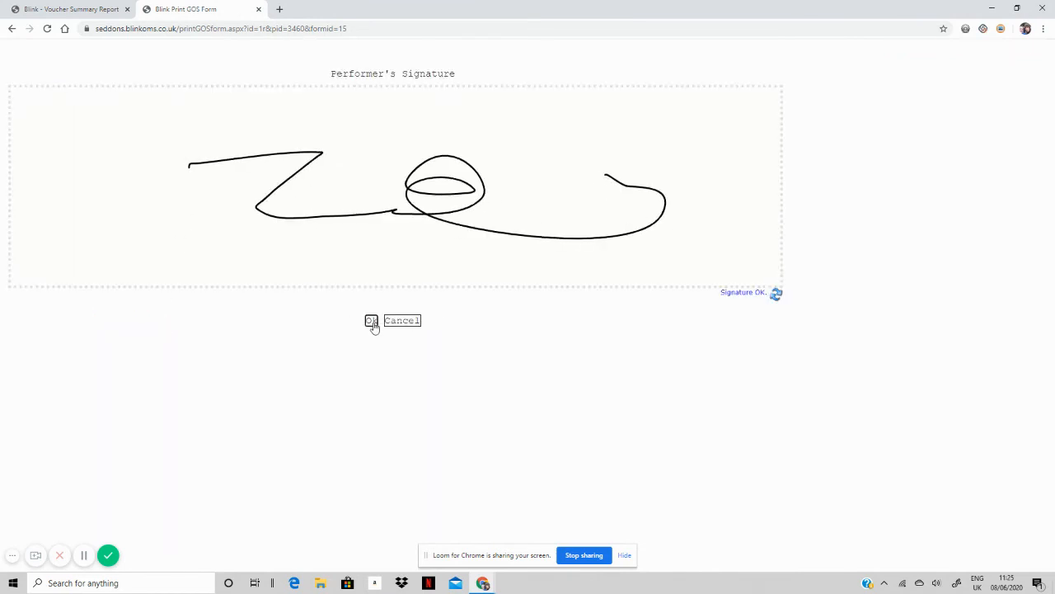
{"action": "left_click", "coordinate": [373, 325]}
{"action": "left_click", "coordinate": [162, 430]}
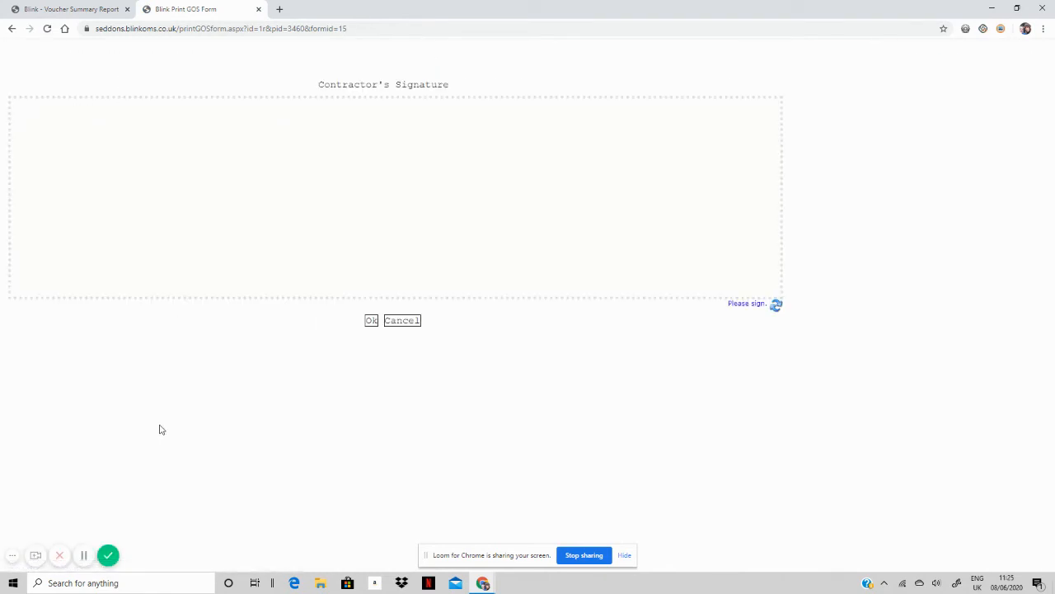
{"action": "mouse_move", "coordinate": [150, 148]}
{"action": "left_mouse_down"}
{"action": "mouse_move", "coordinate": [373, 192]}
{"action": "mouse_move", "coordinate": [455, 172]}
{"action": "mouse_move", "coordinate": [445, 225]}
{"action": "left_mouse_up"}
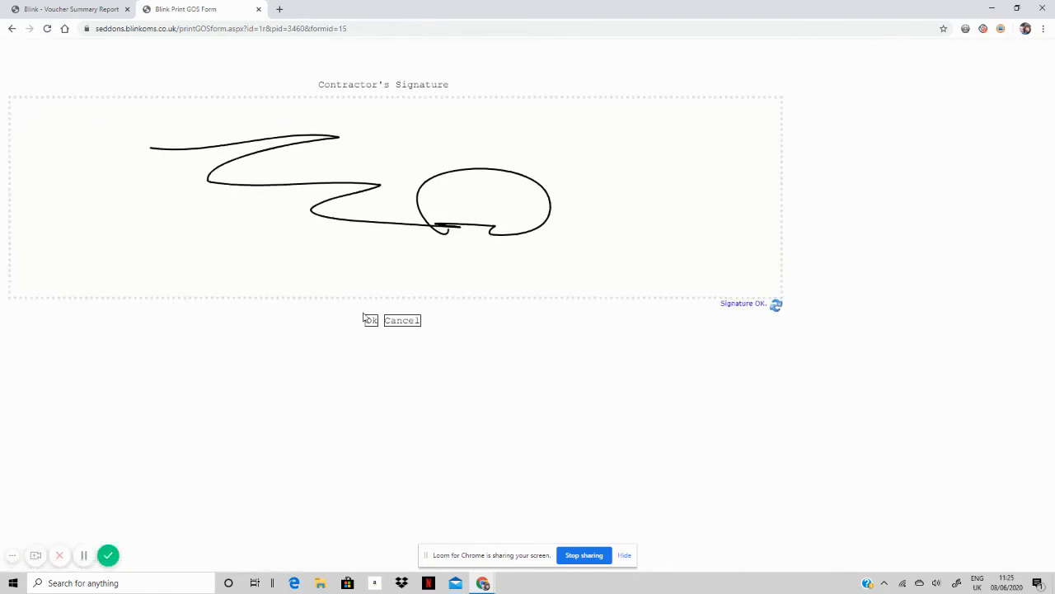
{"action": "left_click", "coordinate": [371, 321]}
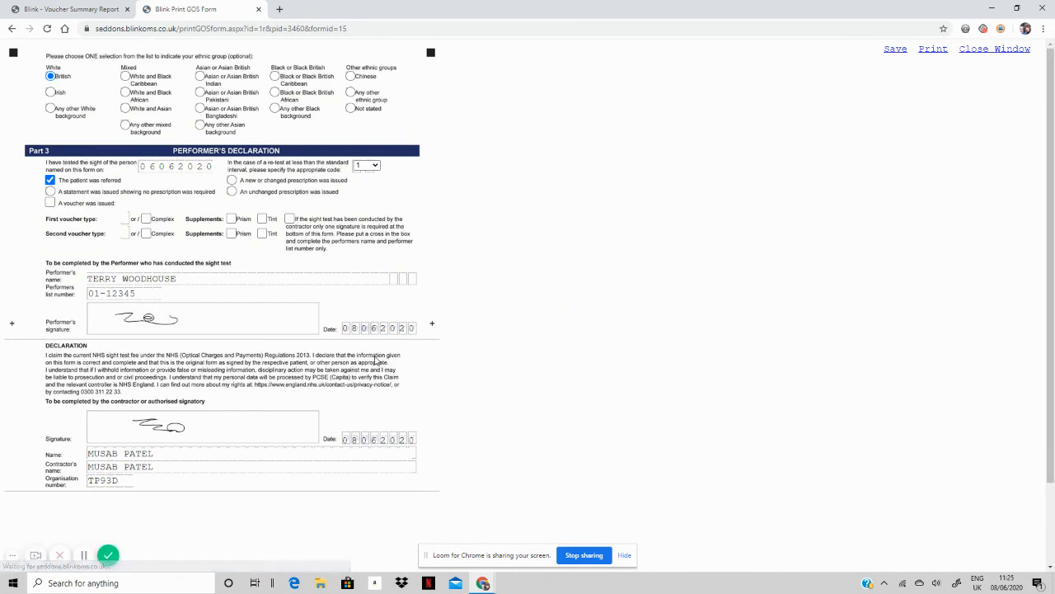
{"action": "left_click", "coordinate": [896, 51]}
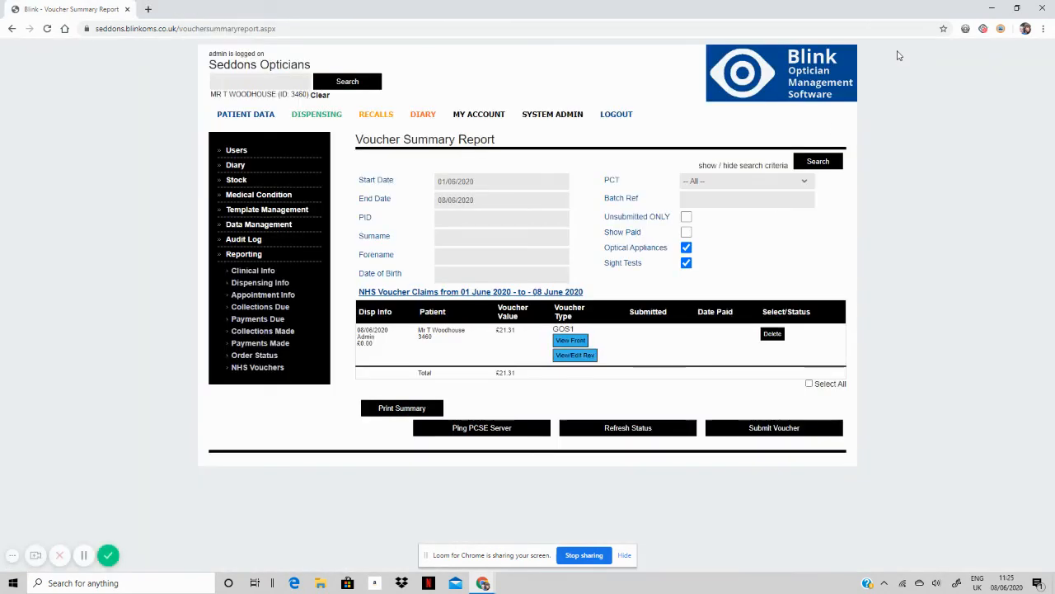
Rerun the claims search, then review and close the GOS1 front and reverse views.
{"action": "left_click", "coordinate": [818, 164]}
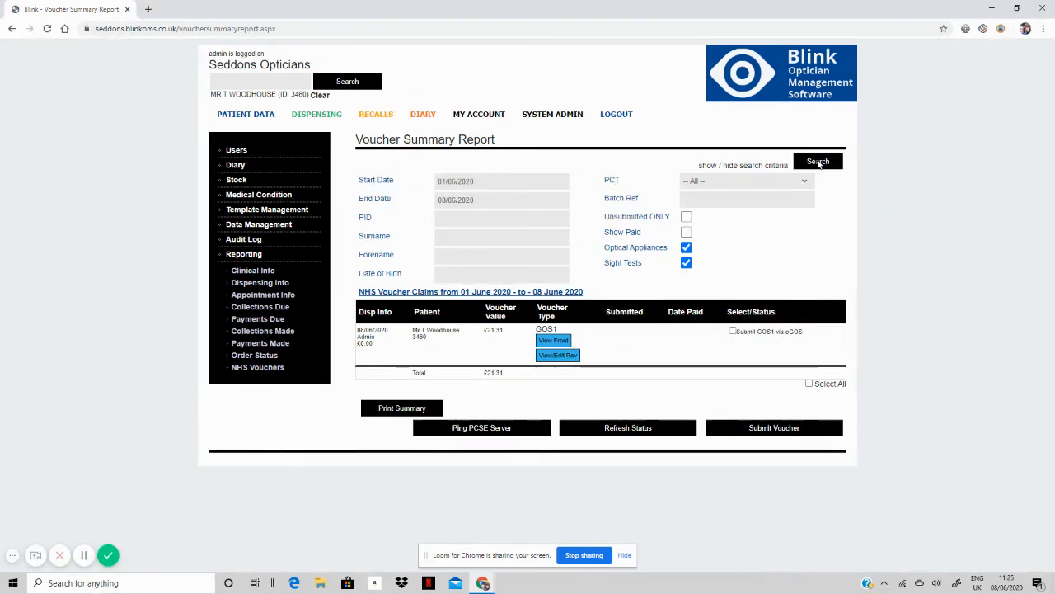
{"action": "left_click", "coordinate": [554, 342]}
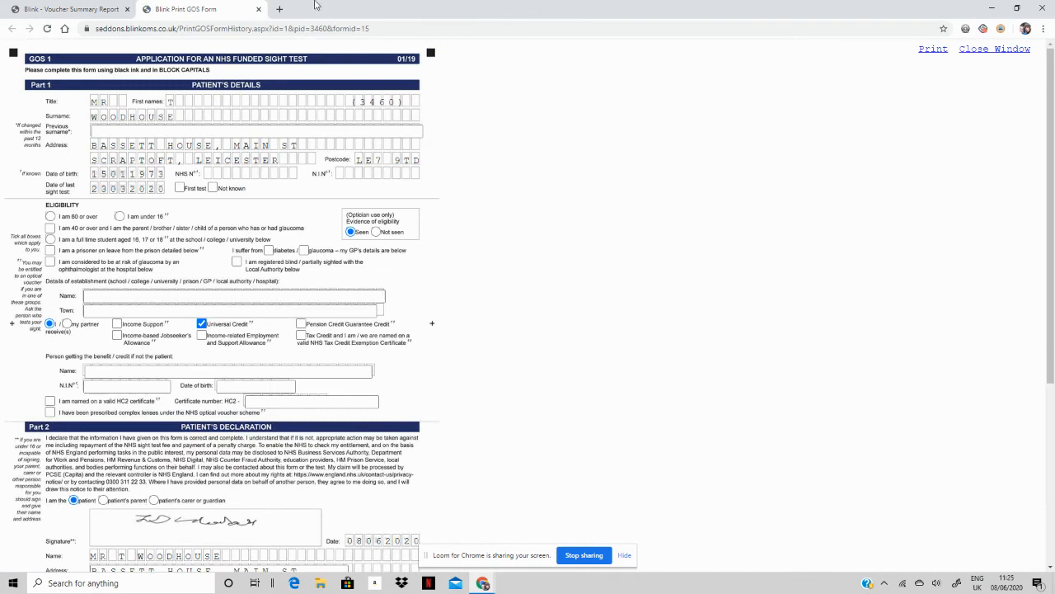
{"action": "left_click", "coordinate": [258, 10]}
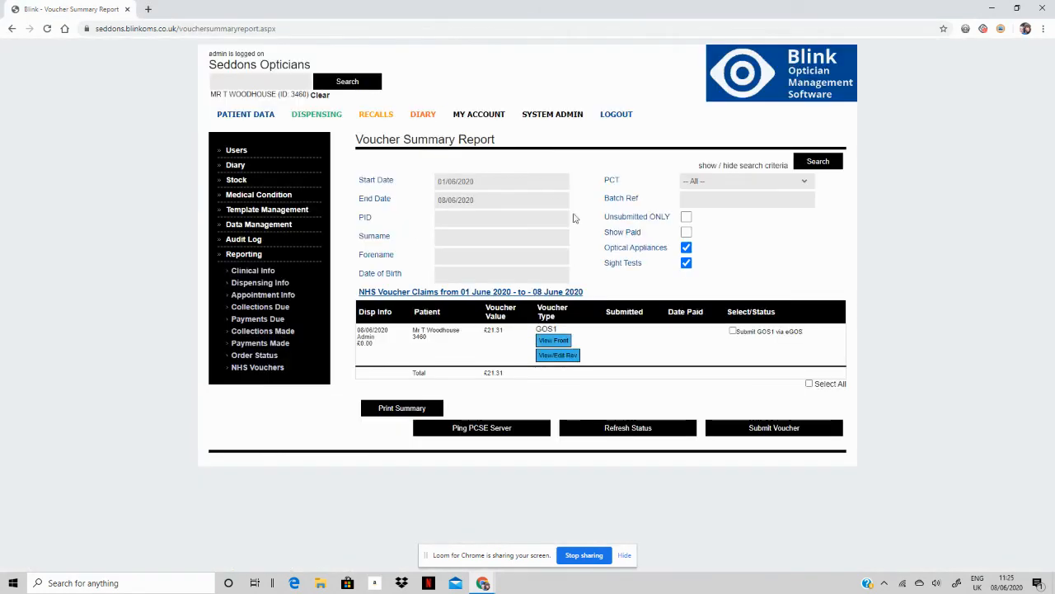
{"action": "left_click", "coordinate": [561, 356]}
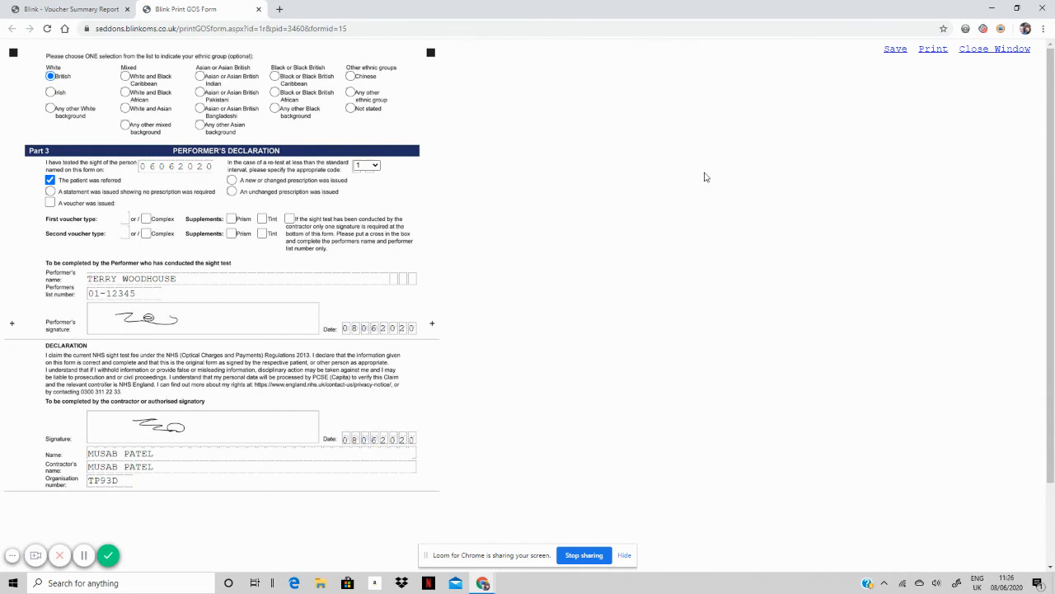
{"action": "left_click", "coordinate": [259, 10]}
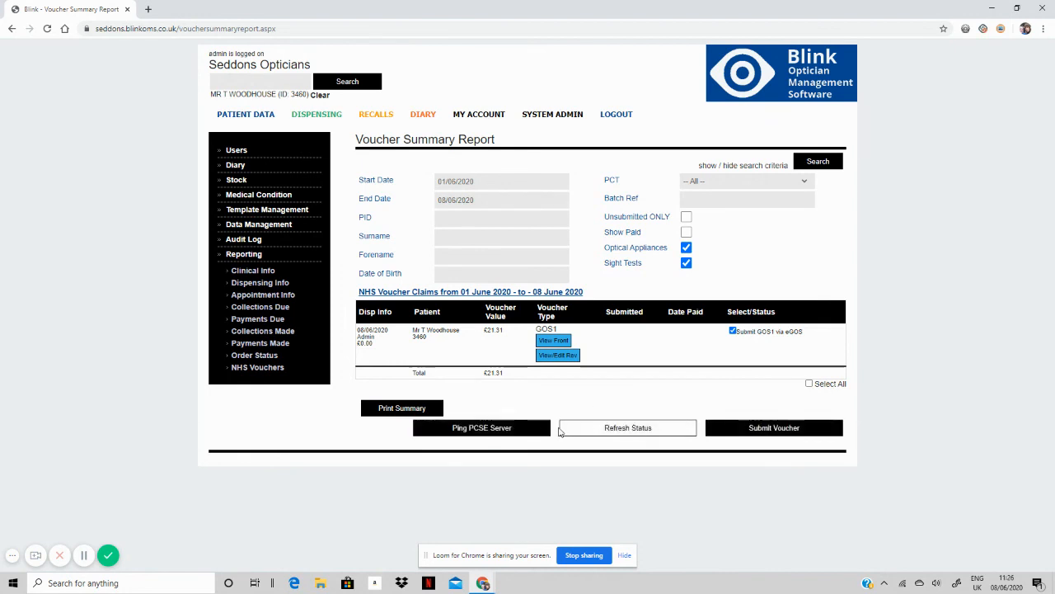
Ping the PCSE server, acknowledge it is available, and refresh the claims' submission status.
{"action": "left_click", "coordinate": [497, 435]}
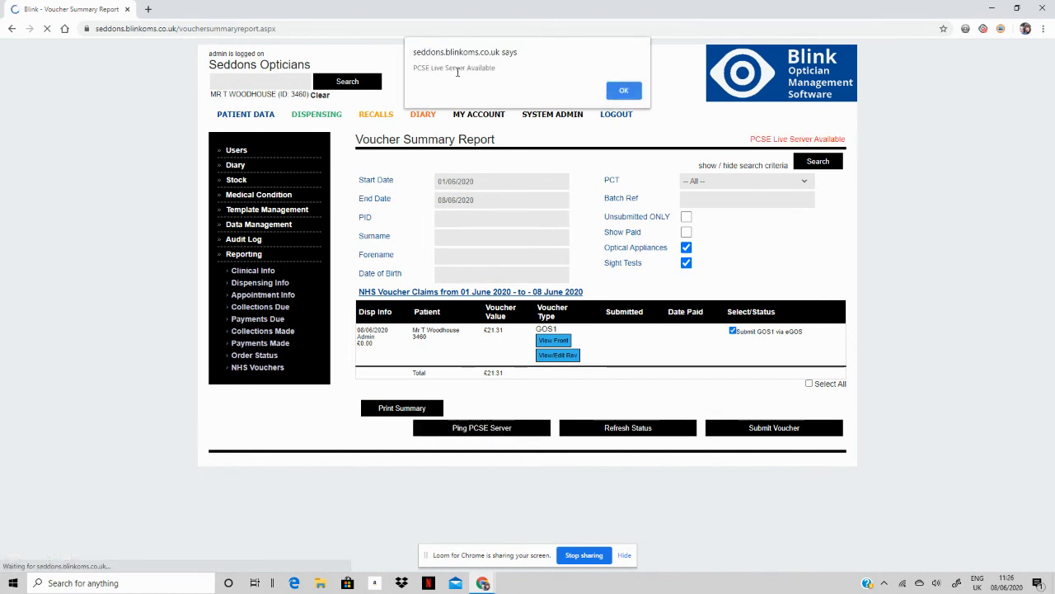
{"action": "left_click", "coordinate": [624, 91]}
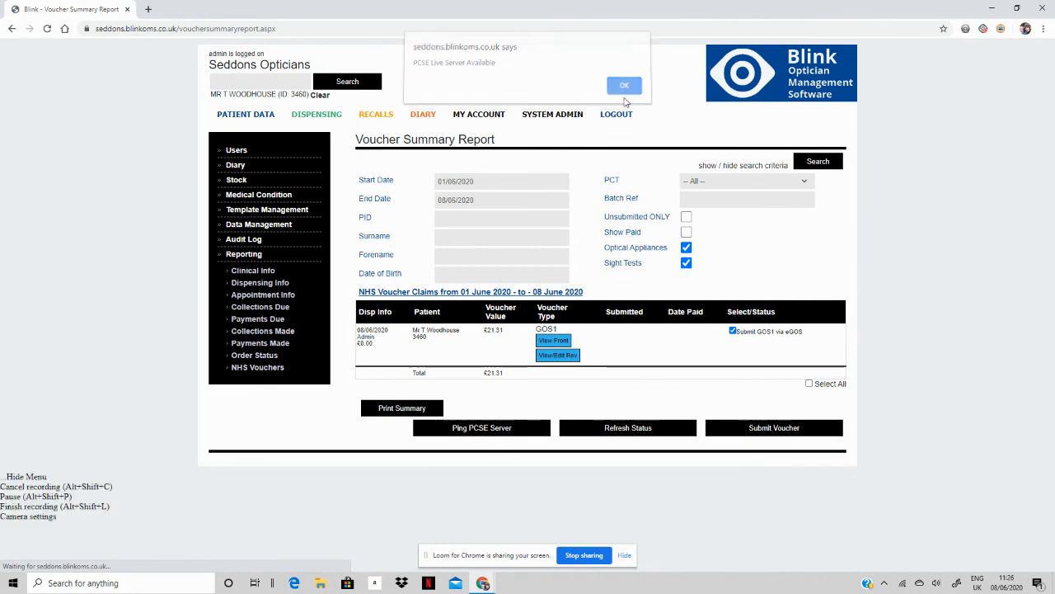
{"action": "left_click", "coordinate": [630, 430]}
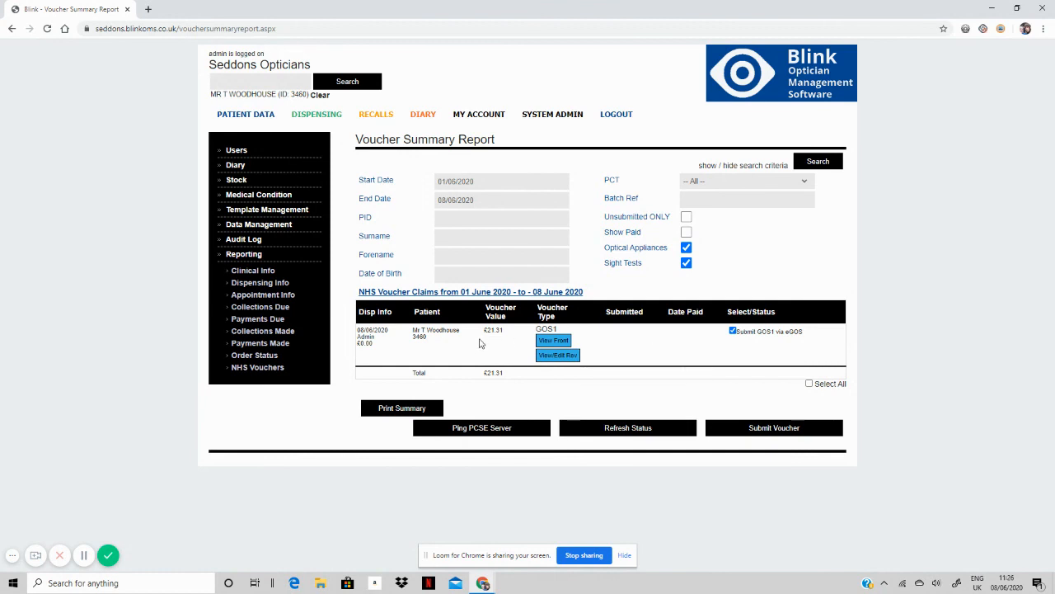